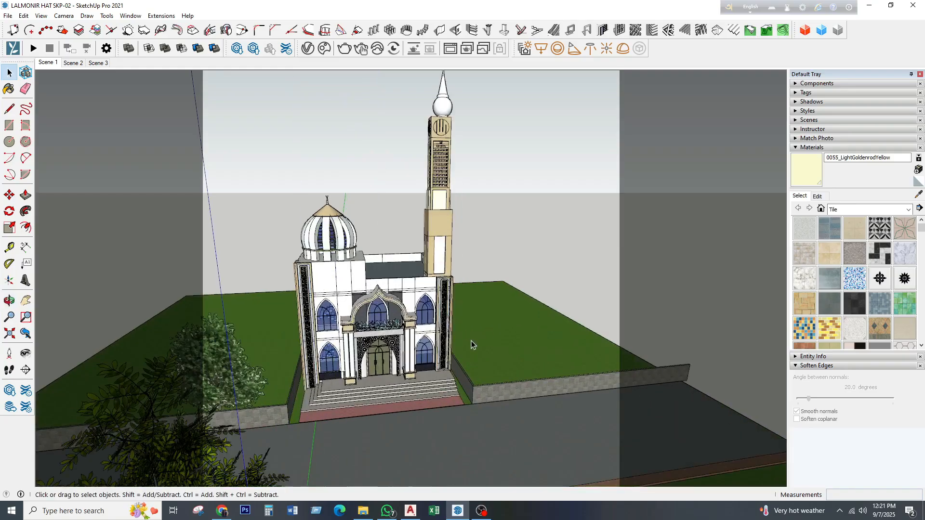
# Step: Restore the Scene 1 view and open the V-Ray render settings
pyautogui.moveTo(470, 332); pyautogui.dragTo(380, 348, button='middle')
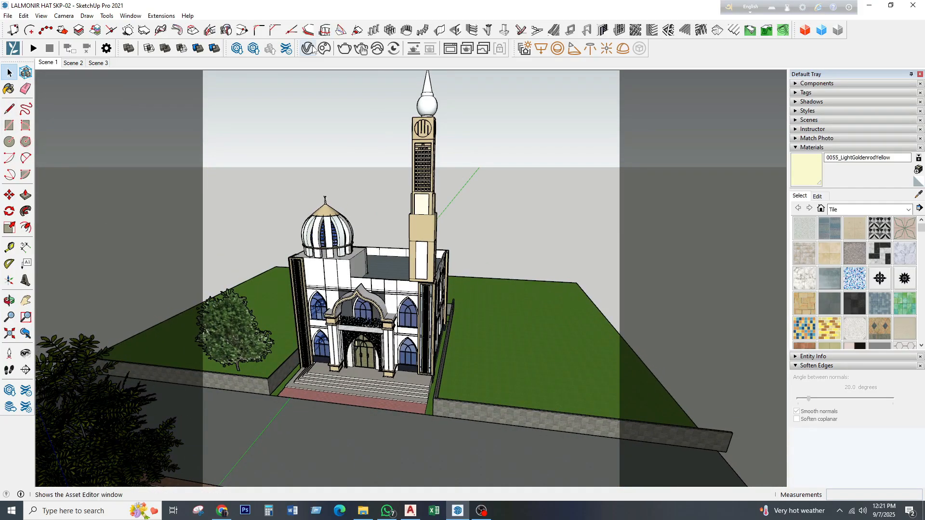
pyautogui.click(48, 63)
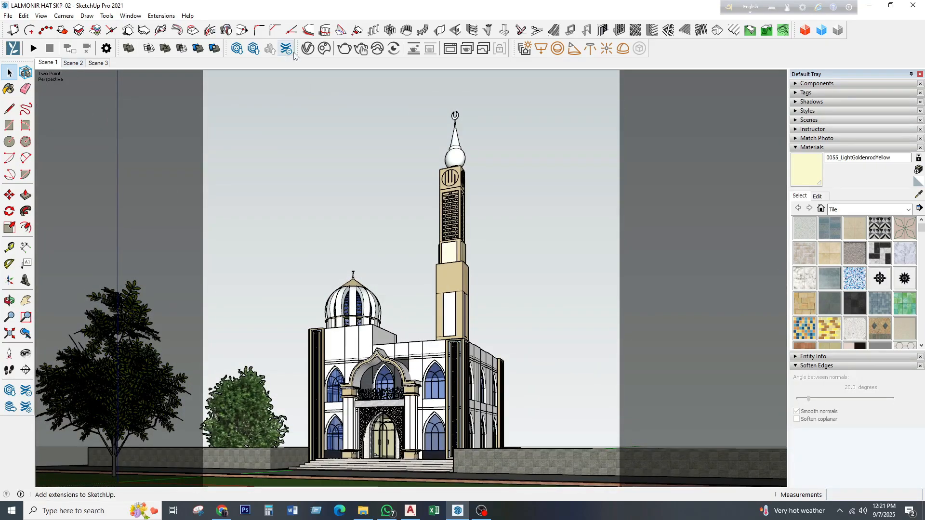
pyautogui.click(309, 48)
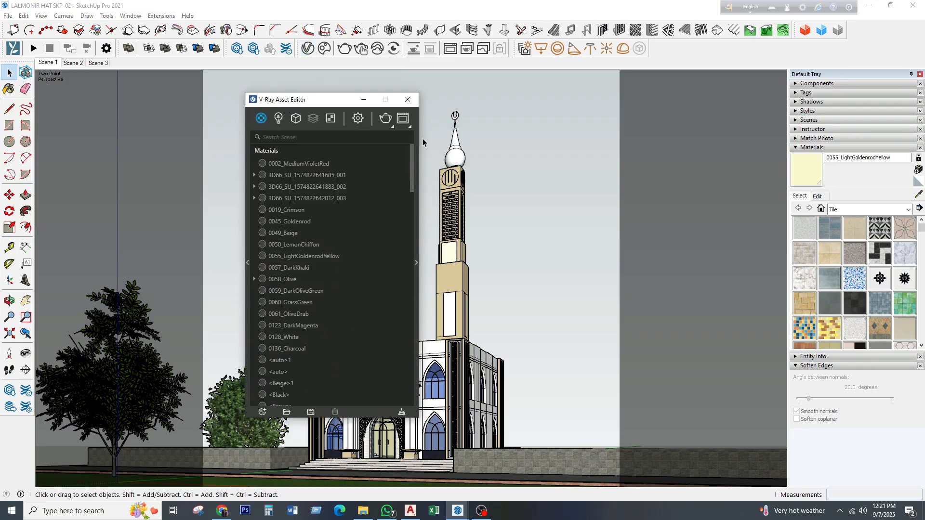
pyautogui.moveTo(319, 105); pyautogui.dragTo(298, 106)
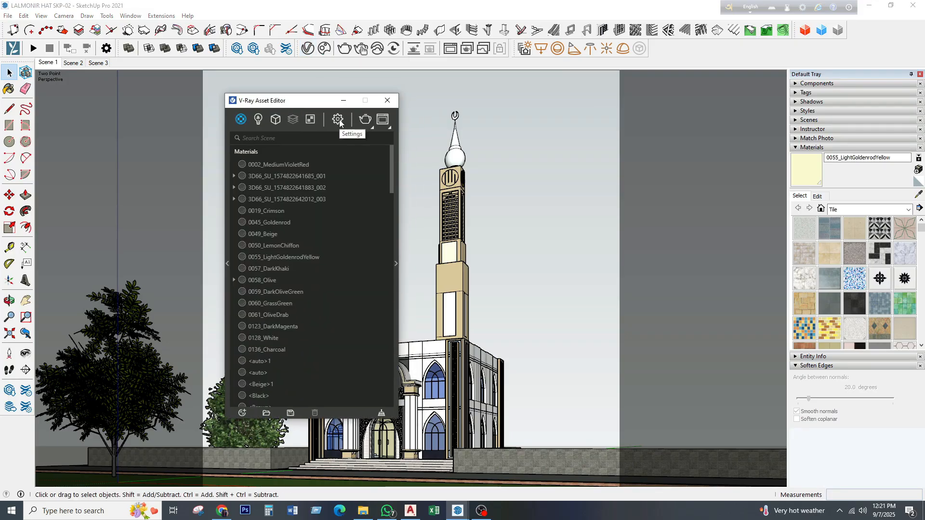
pyautogui.moveTo(312, 106); pyautogui.dragTo(297, 114)
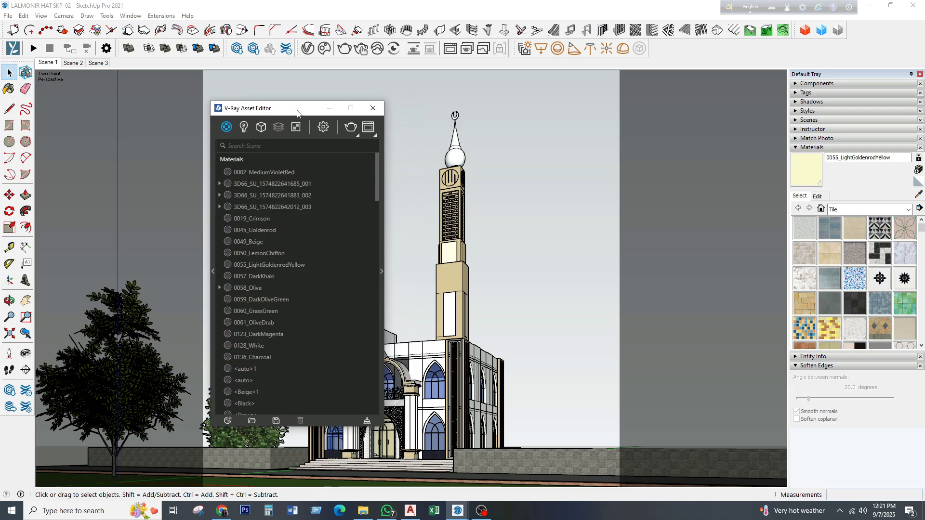
pyautogui.click(323, 129)
pyautogui.moveTo(309, 113); pyautogui.dragTo(282, 116)
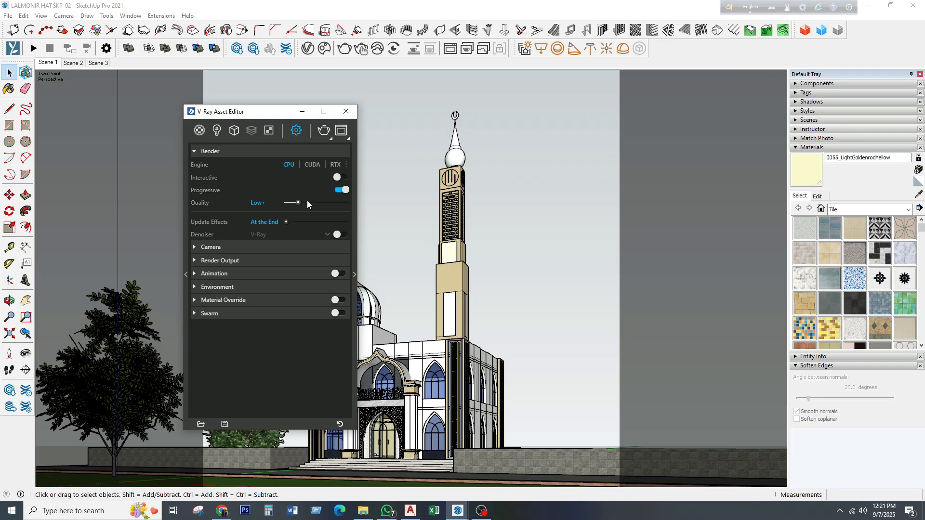
pyautogui.moveTo(269, 116); pyautogui.dragTo(255, 105)
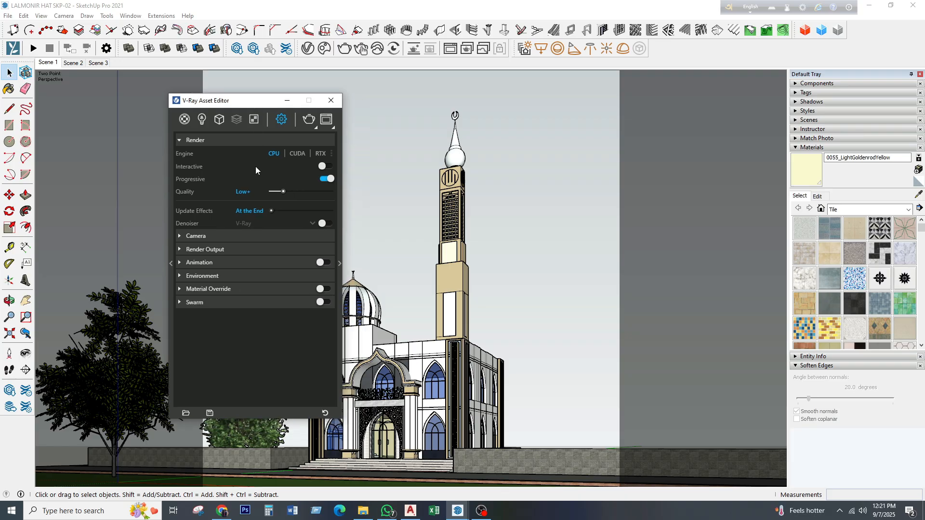
pyautogui.moveTo(283, 192)
pyautogui.mouseDown()
pyautogui.moveTo(327, 195)
pyautogui.moveTo(271, 194)
pyautogui.mouseUp()
pyautogui.click(283, 192)
pyautogui.click(181, 237)
pyautogui.click(181, 237)
# Step: Set the render output image width and height to 800
pyautogui.click(181, 251)
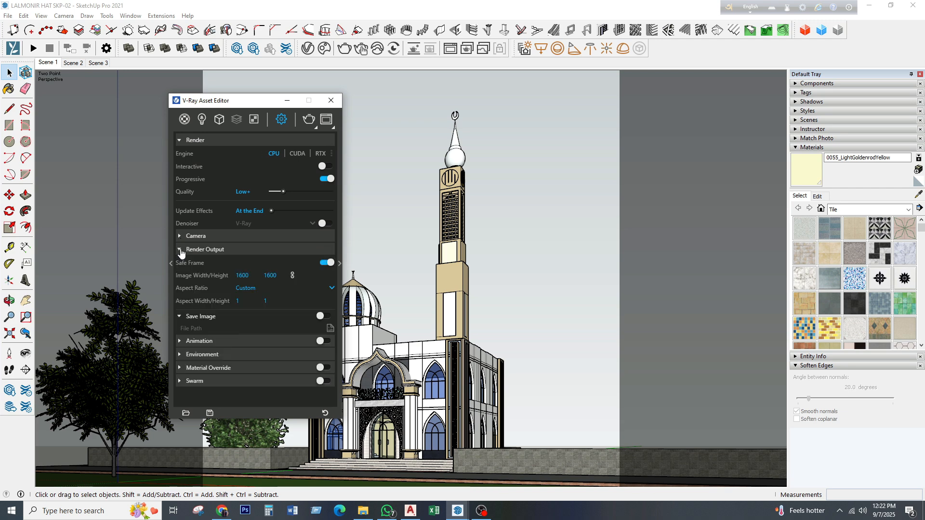
pyautogui.doubleClick(255, 275)
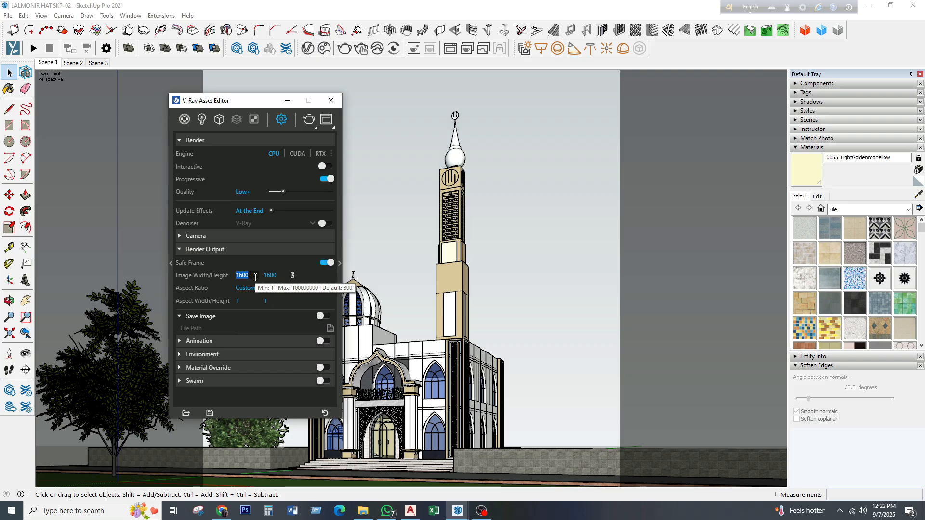
pyautogui.write('800')
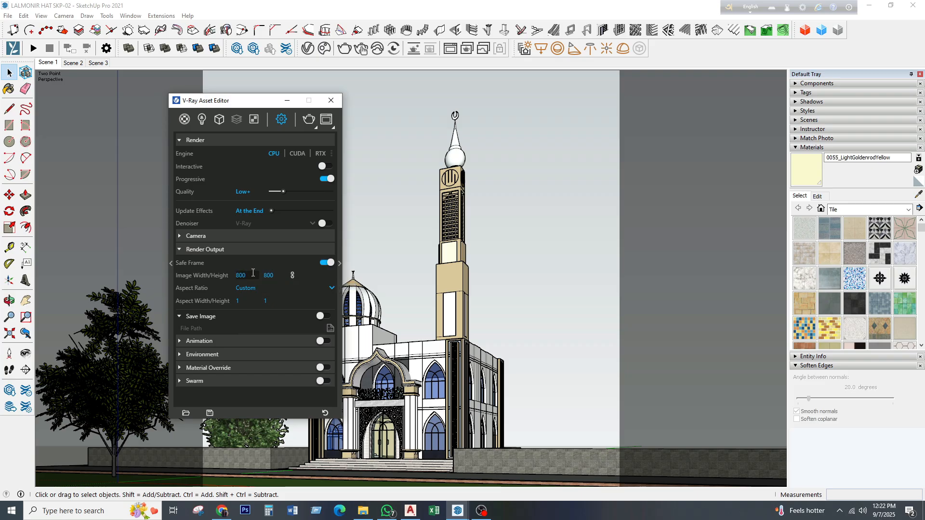
pyautogui.press('Return')
# Step: Show the advanced render parameters and set the quality noise limit to 0.04
pyautogui.click(340, 265)
pyautogui.moveTo(361, 103); pyautogui.dragTo(282, 123)
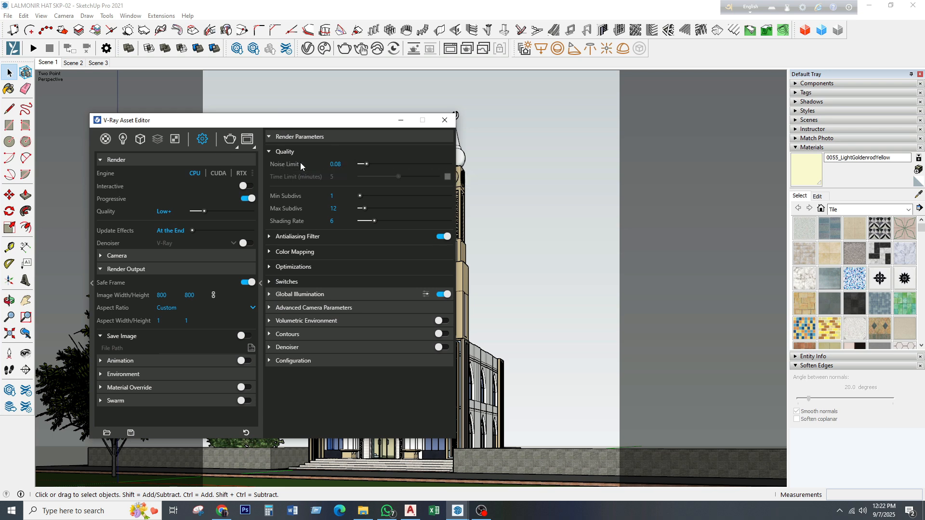
pyautogui.doubleClick(337, 164)
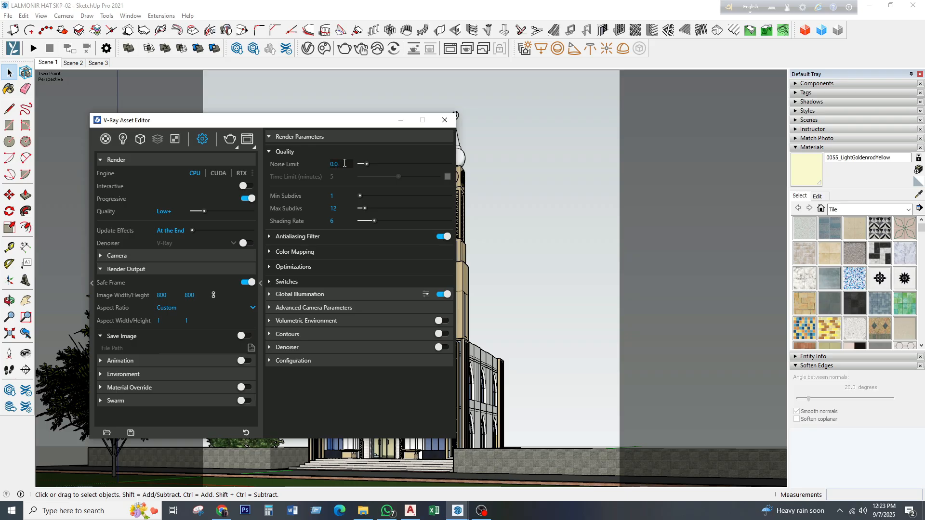
pyautogui.press('Return')
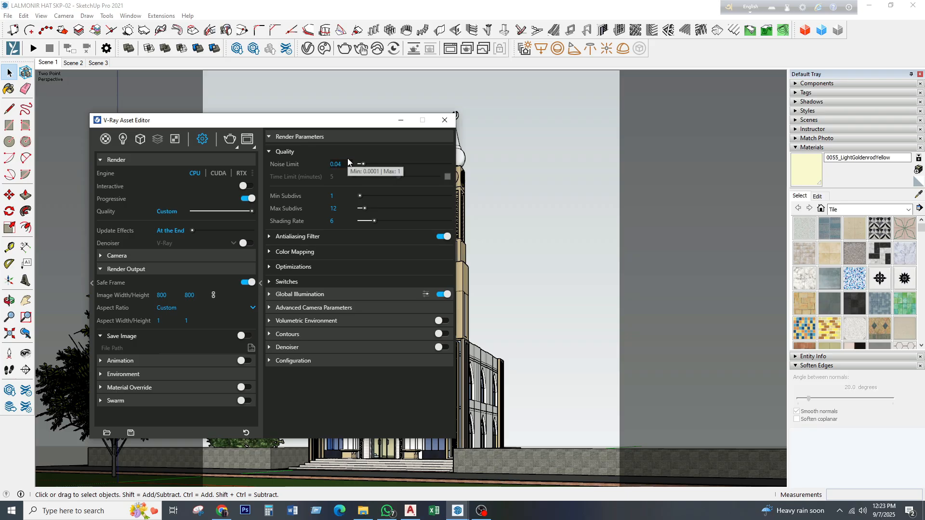
pyautogui.moveTo(348, 126); pyautogui.dragTo(322, 102)
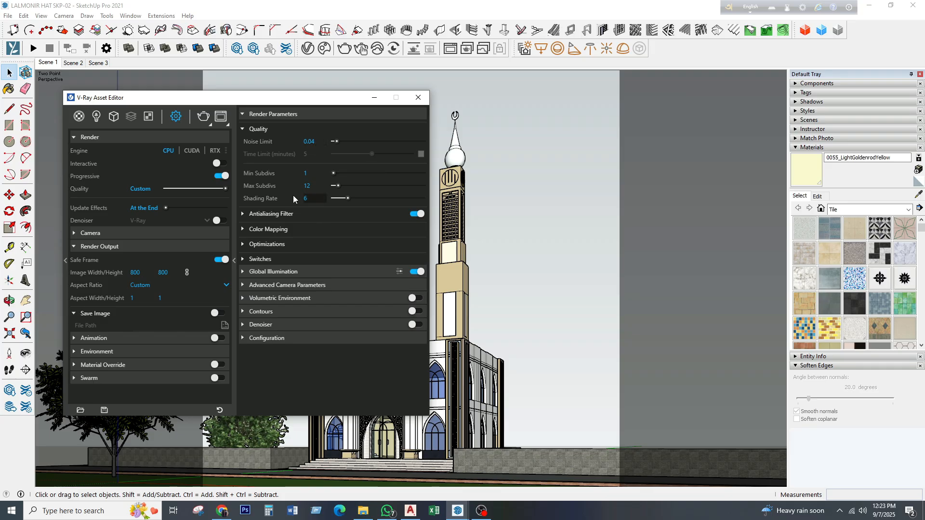
# Step: In the global illumination settings, set the irradiance map's subdivs to 30 and its interpolation to 18
pyautogui.click(243, 272)
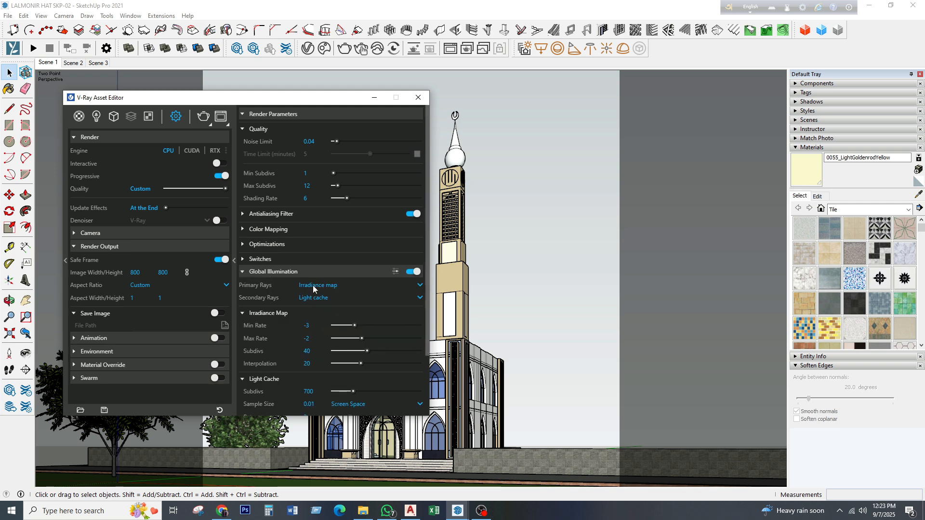
pyautogui.click(316, 298)
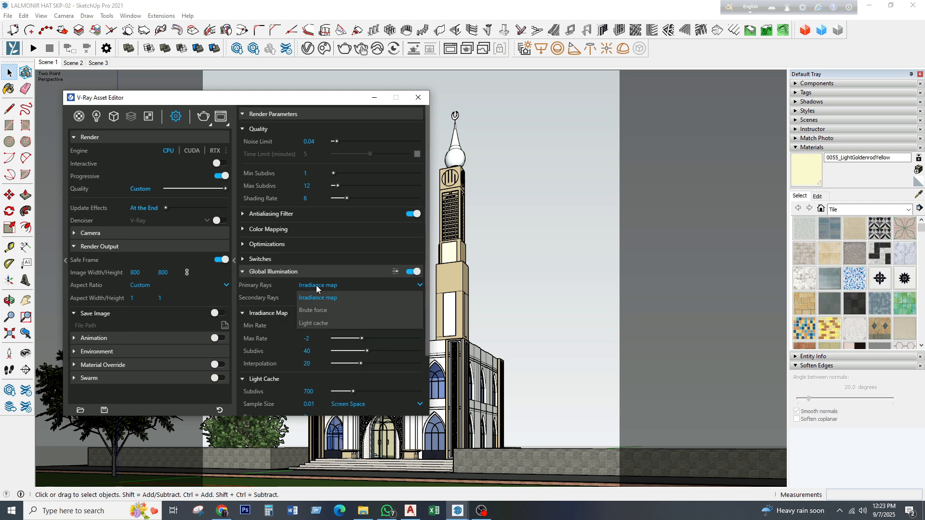
pyautogui.click(313, 323)
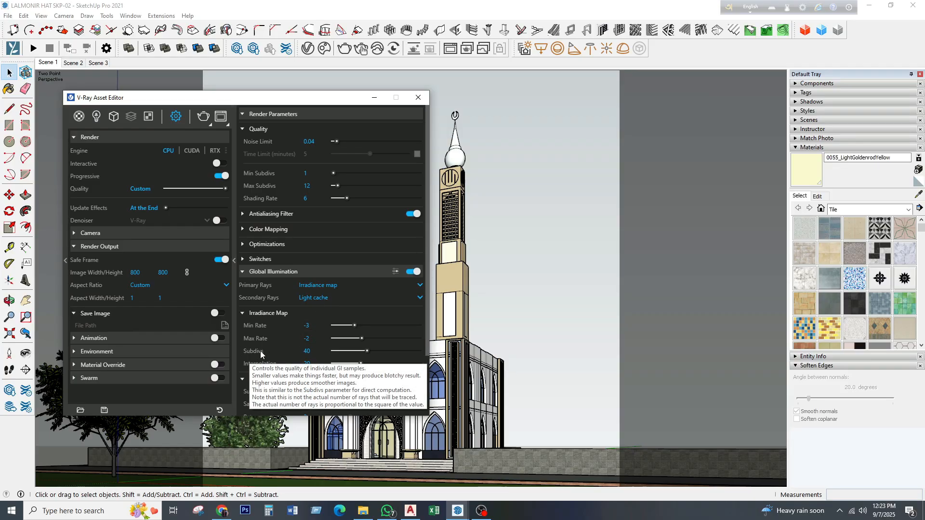
pyautogui.click(307, 352)
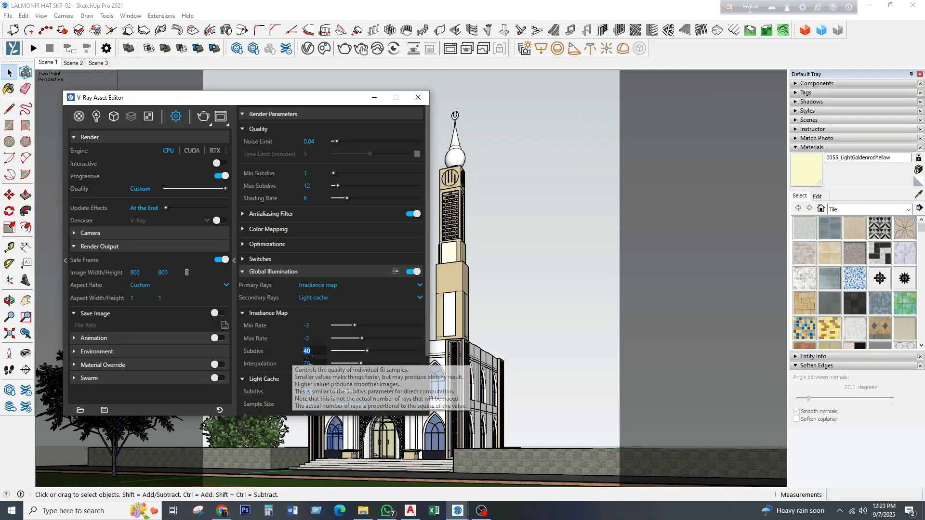
pyautogui.write('30')
pyautogui.press('Return')
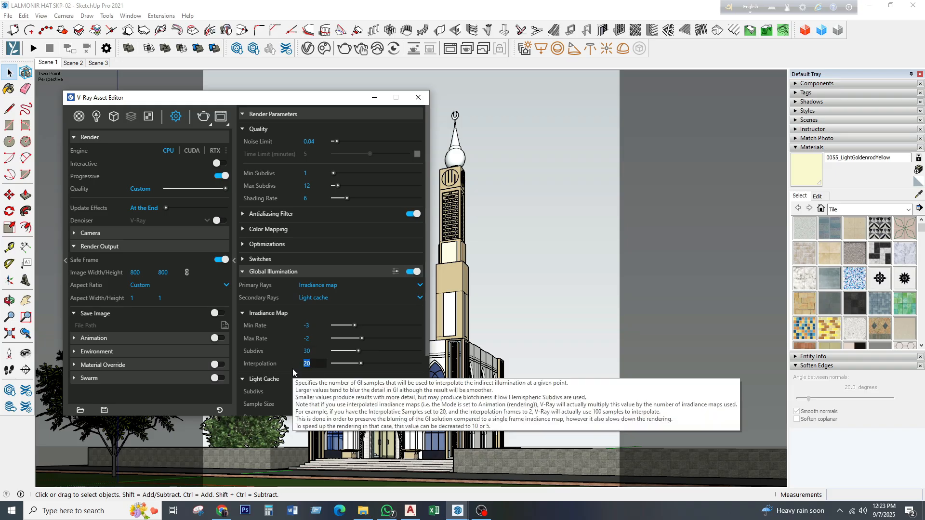
pyautogui.write('18')
pyautogui.press('Return')
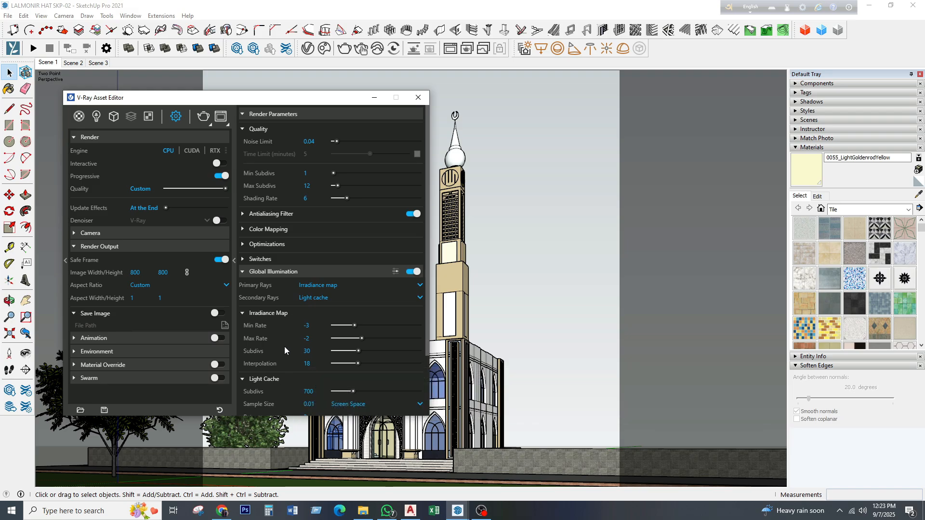
pyautogui.scroll(-2, 285, 351)
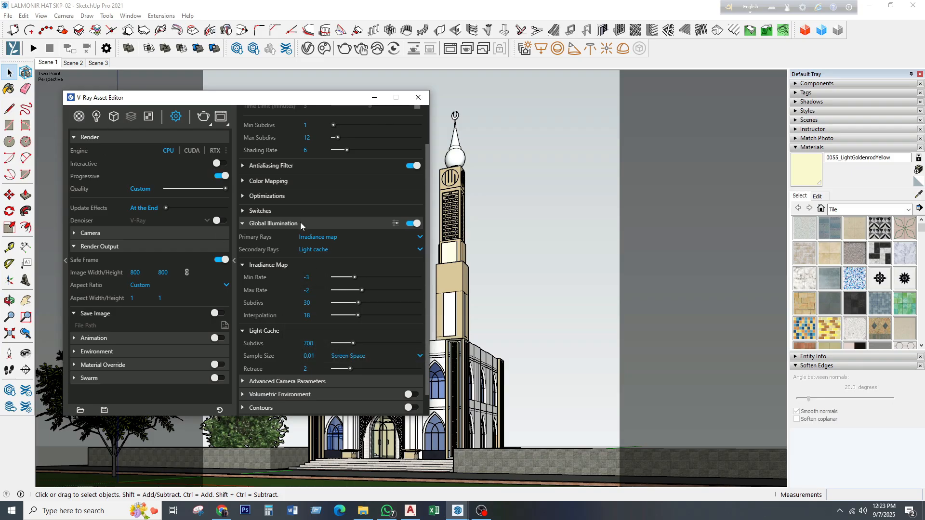
pyautogui.moveTo(283, 98); pyautogui.dragTo(351, 102)
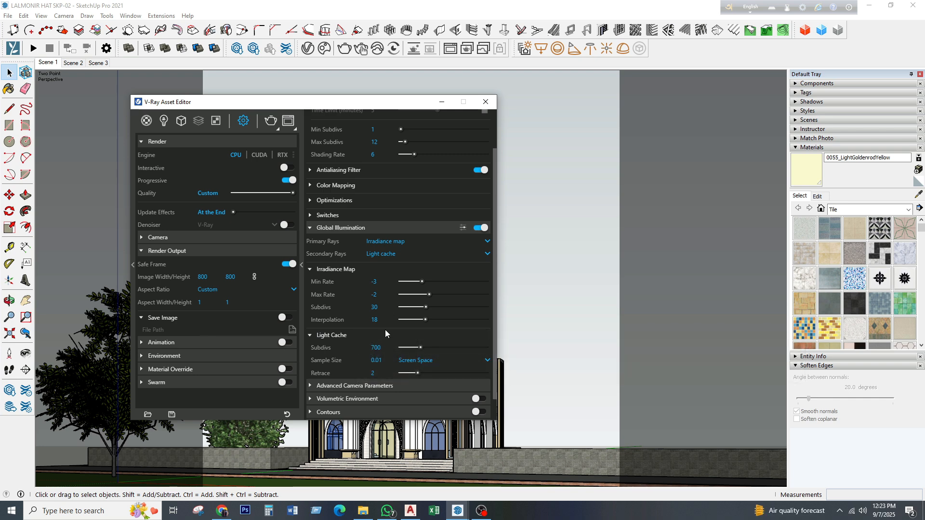
pyautogui.doubleClick(366, 348)
pyautogui.scroll(-1, 370, 348)
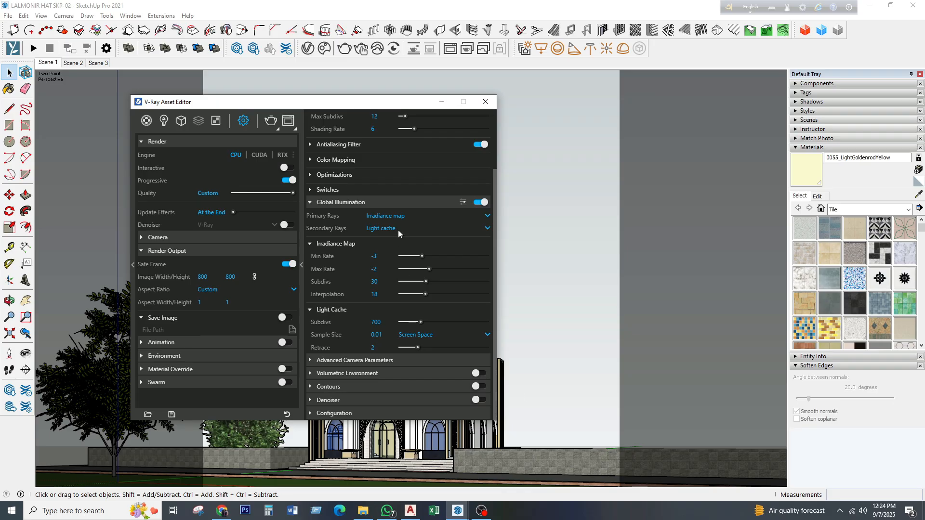
pyautogui.scroll(2, 366, 193)
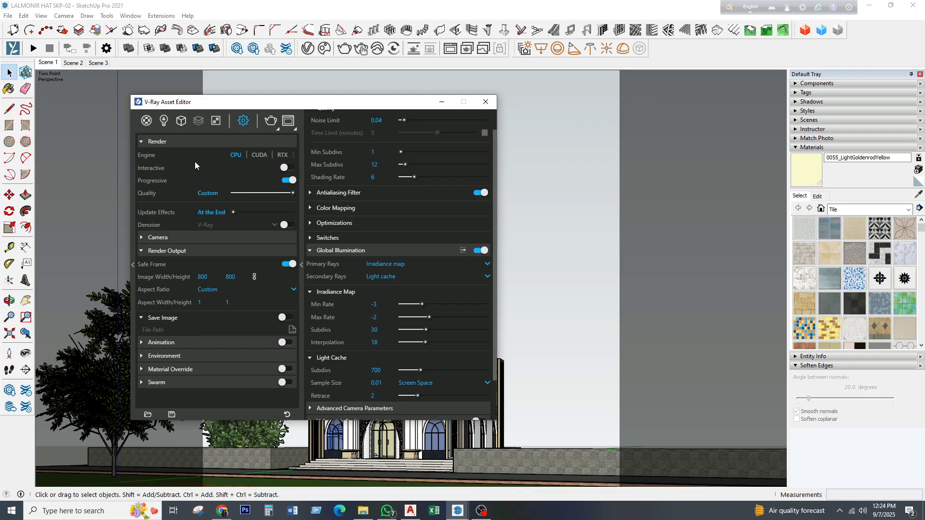
# Step: Enable the SunLight in the V-Ray scene lights
pyautogui.click(164, 122)
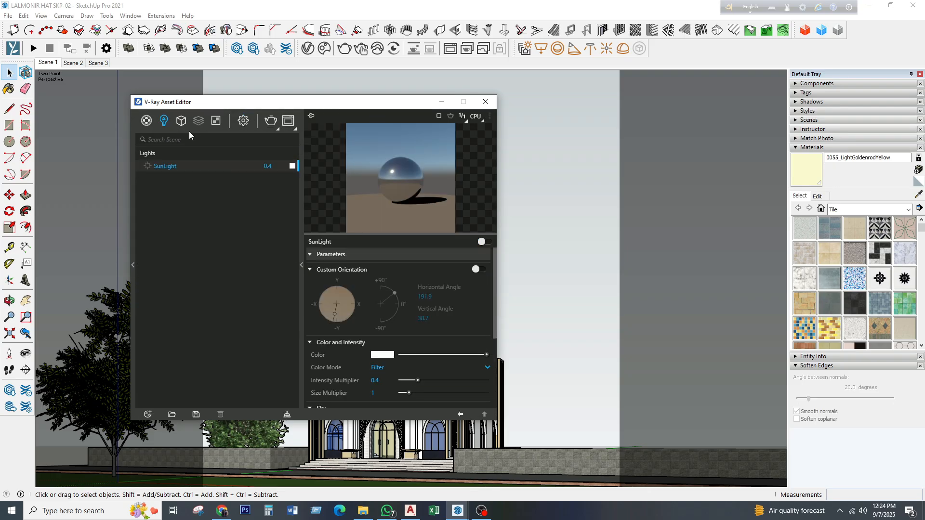
pyautogui.moveTo(227, 102); pyautogui.dragTo(382, 102)
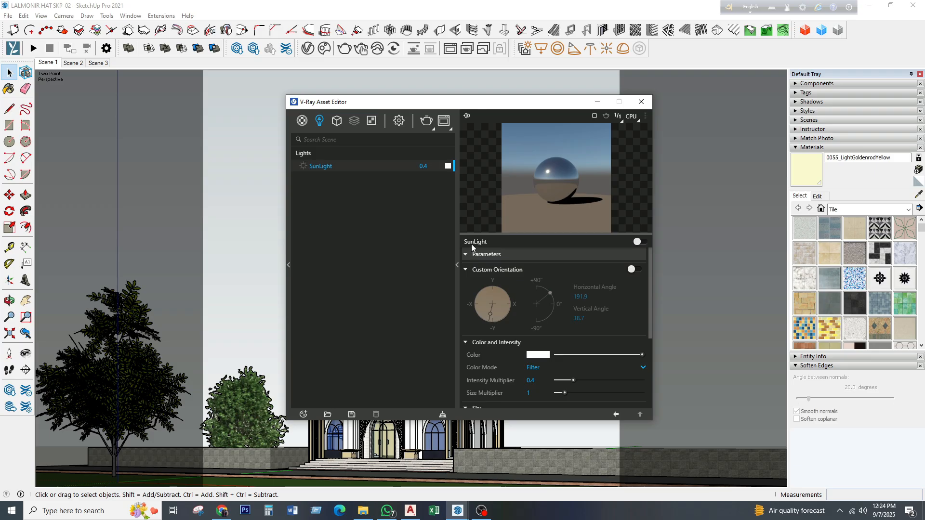
pyautogui.click(638, 242)
pyautogui.moveTo(478, 105); pyautogui.dragTo(506, 121)
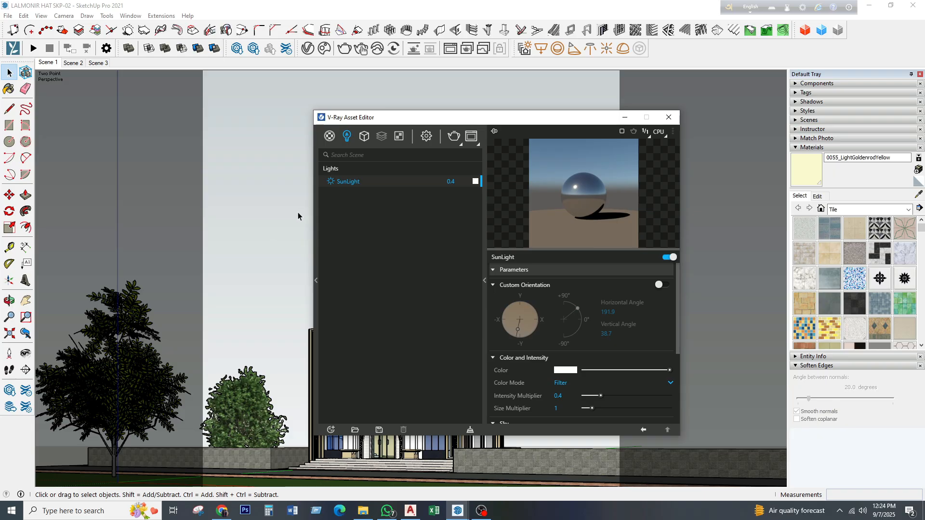
# Step: Start a V-Ray render of the Scene 1 mosque view
pyautogui.click(453, 136)
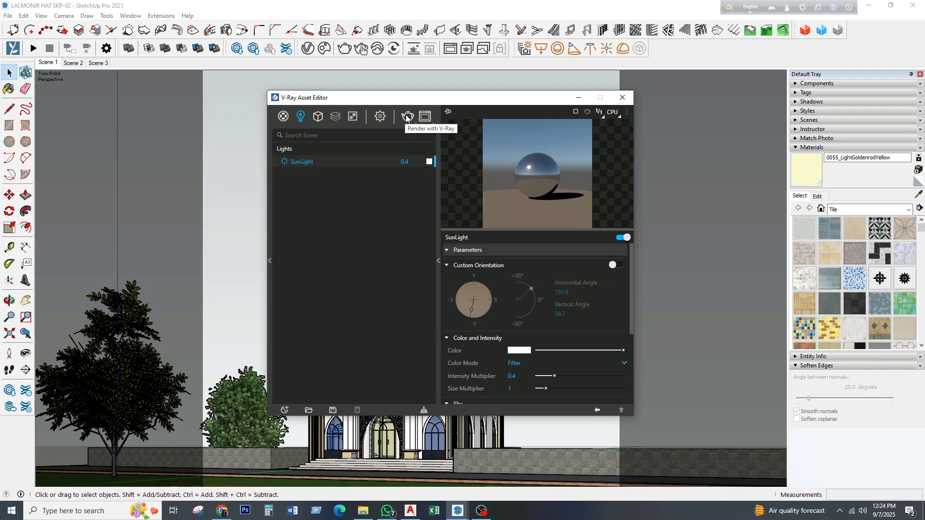
pyautogui.click(406, 116)
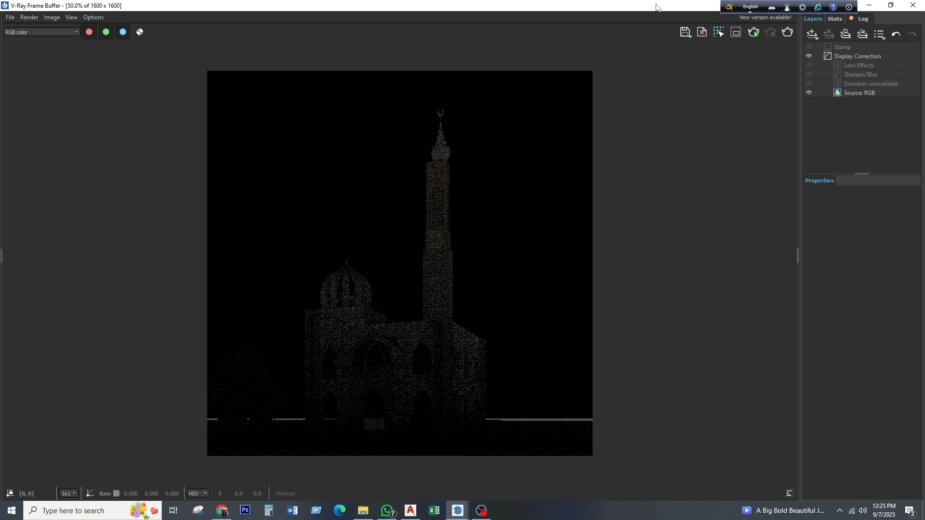
pyautogui.moveTo(649, 11)
pyautogui.mouseDown()
pyautogui.moveTo(565, 103)
pyautogui.moveTo(591, 38)
pyautogui.mouseUp()
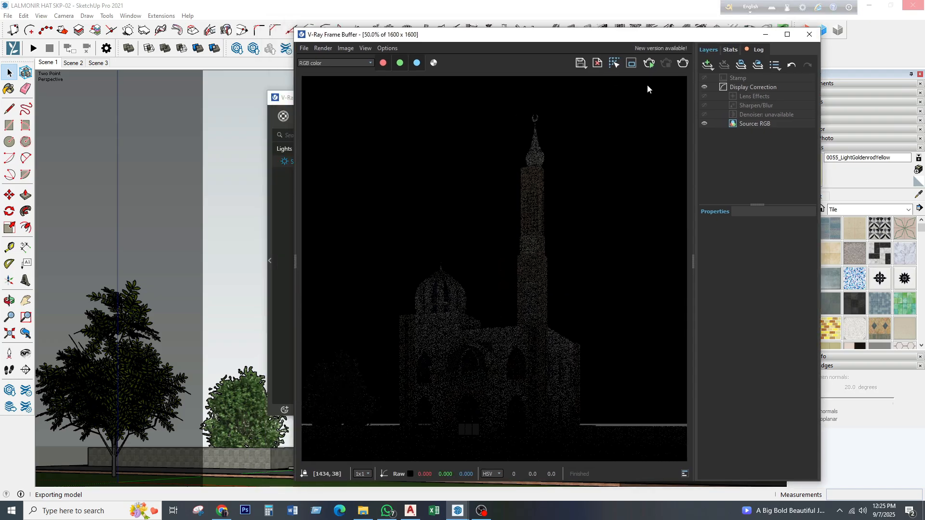
pyautogui.moveTo(592, 39); pyautogui.dragTo(524, 28)
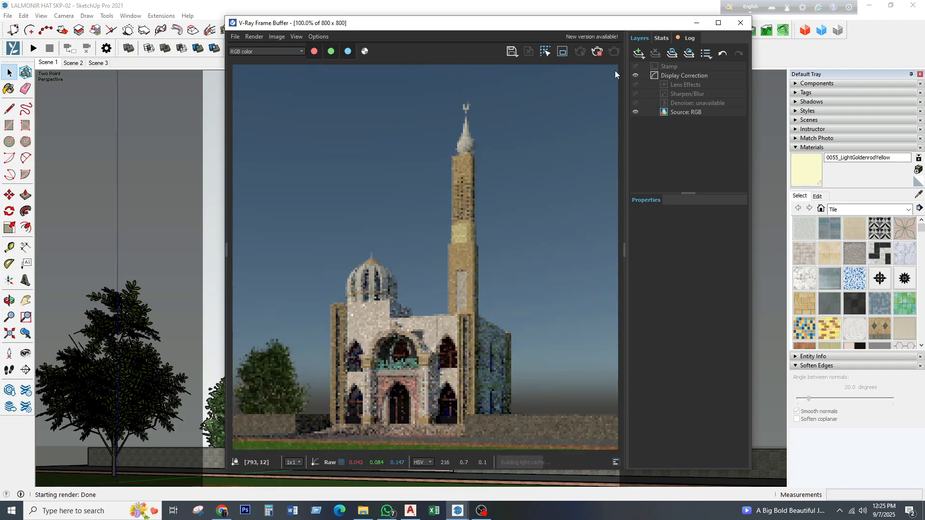
pyautogui.moveTo(527, 24); pyautogui.dragTo(597, 16)
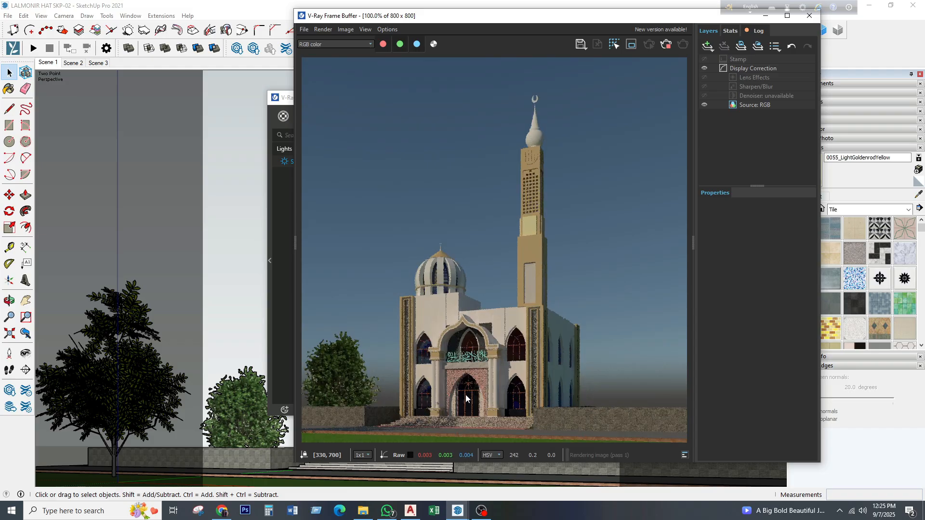
# Step: Inspect the mosque's entrance facade in the test render, stop rendering and move the frame buffer aside from the asset editor
pyautogui.scroll(1, 470, 392)
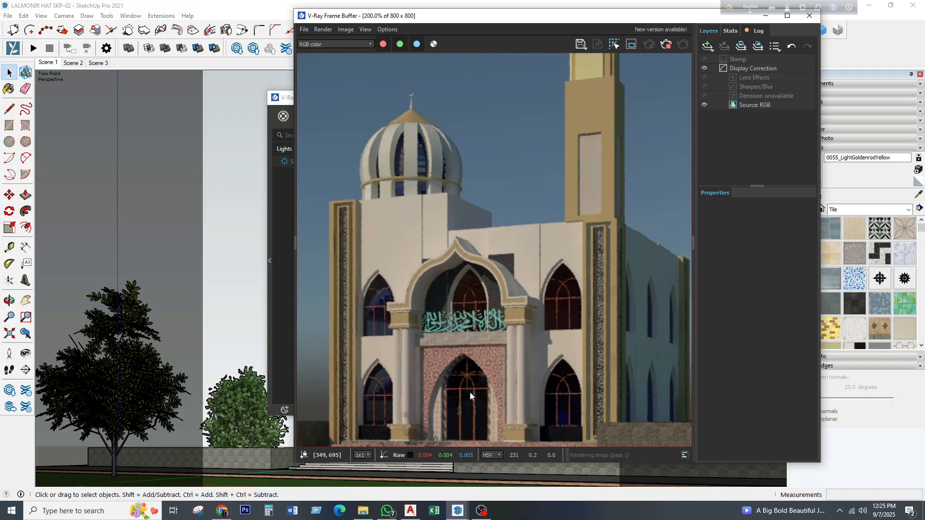
pyautogui.scroll(-1, 531, 201)
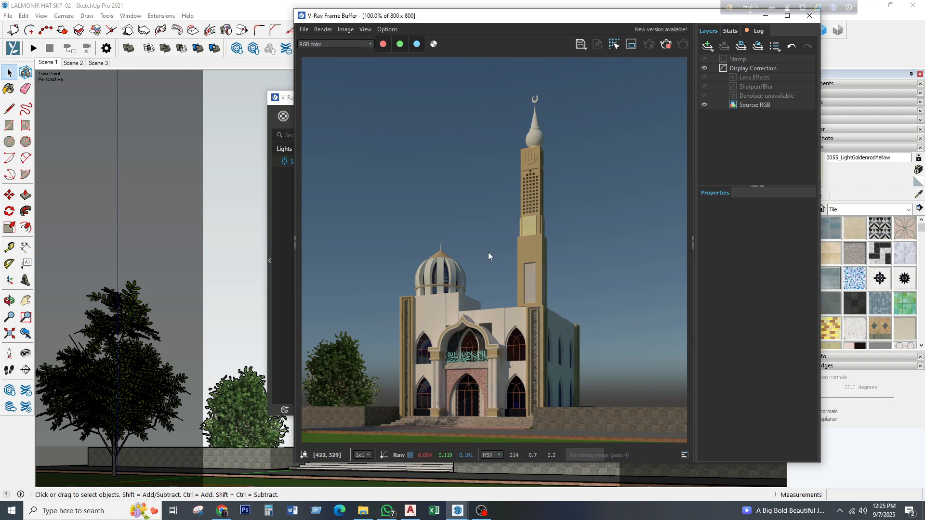
pyautogui.click(666, 46)
pyautogui.moveTo(606, 21); pyautogui.dragTo(724, 36)
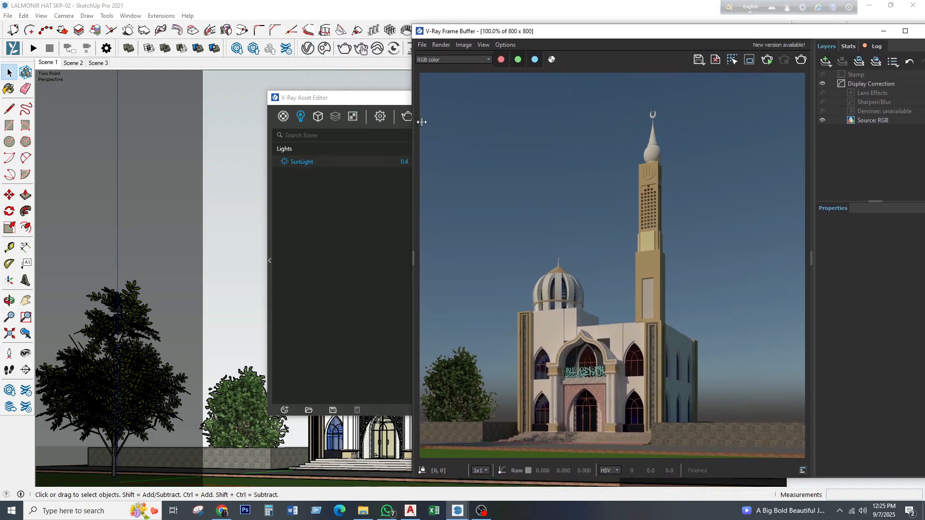
# Step: Clear the frame buffer from the V-Ray Asset Editor and set the SunLight's intensity to 1
pyautogui.moveTo(411, 125); pyautogui.dragTo(514, 127)
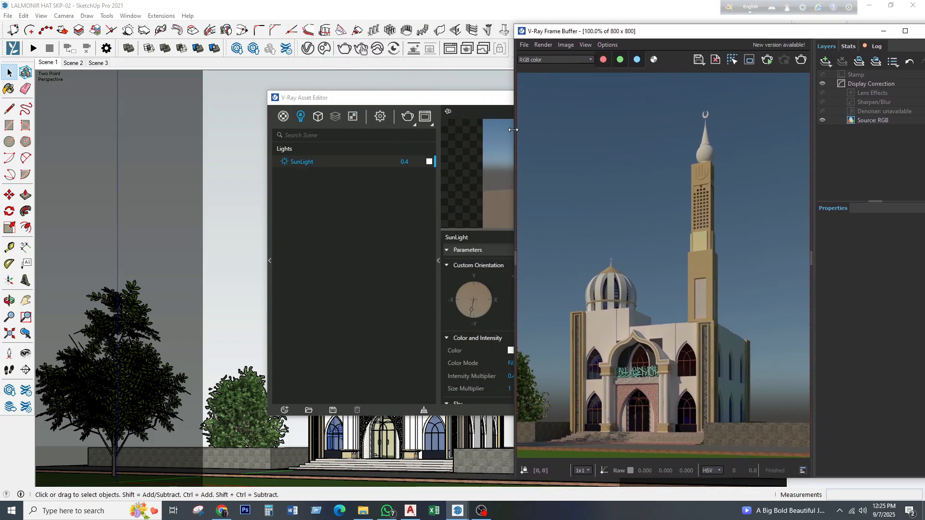
pyautogui.scroll(-2, 648, 269)
pyautogui.scroll(1, 648, 269)
pyautogui.moveTo(403, 99); pyautogui.dragTo(291, 99)
pyautogui.click(292, 161)
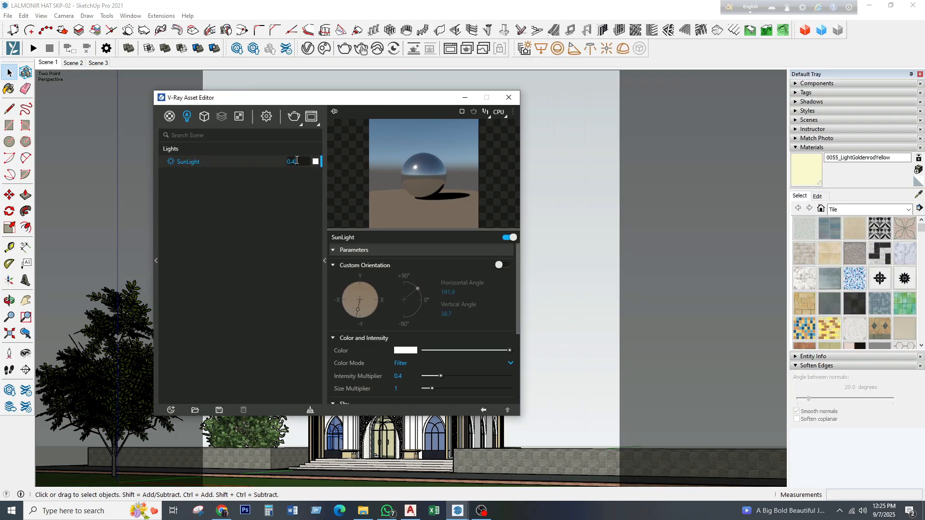
pyautogui.doubleClick(295, 164)
pyautogui.click(299, 163)
pyautogui.press('Return')
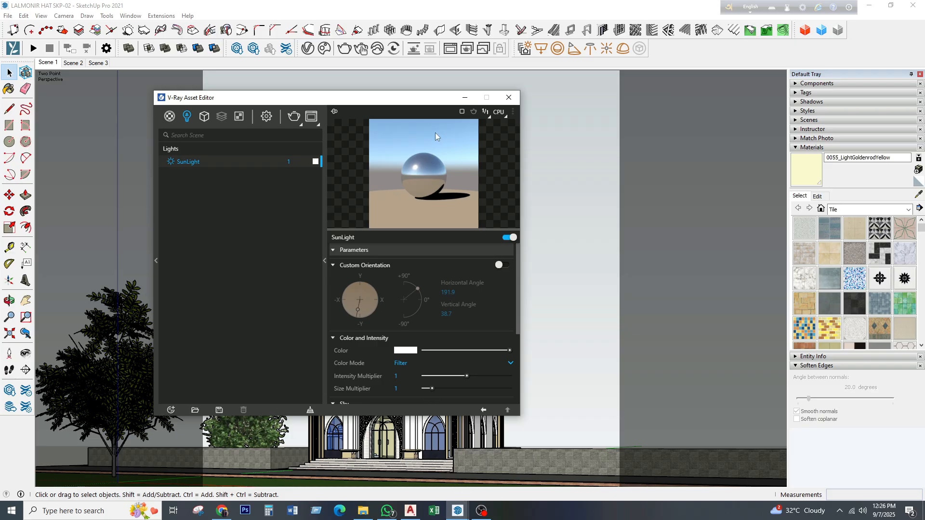
# Step: Render the Scene 1 mosque view again with the frame buffer placed beside the asset editor
pyautogui.moveTo(416, 102); pyautogui.dragTo(403, 103)
pyautogui.click(282, 120)
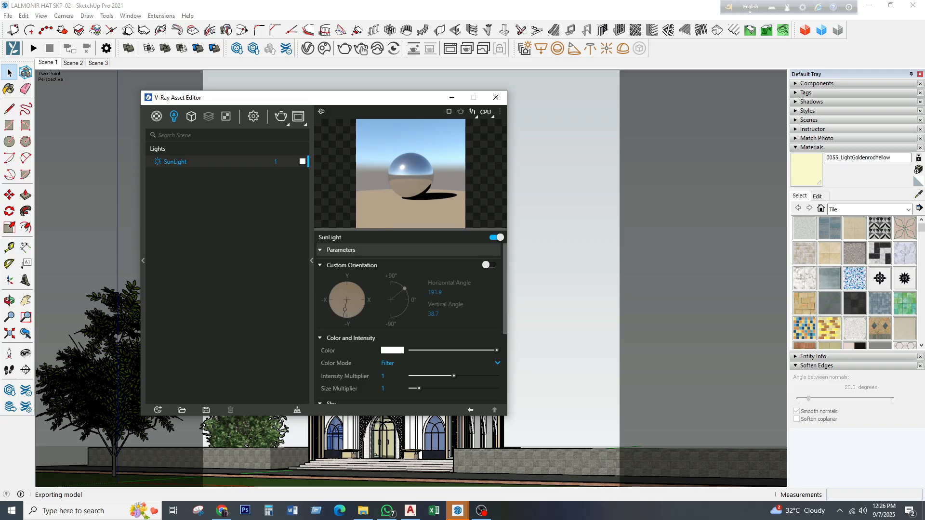
pyautogui.moveTo(461, 507)
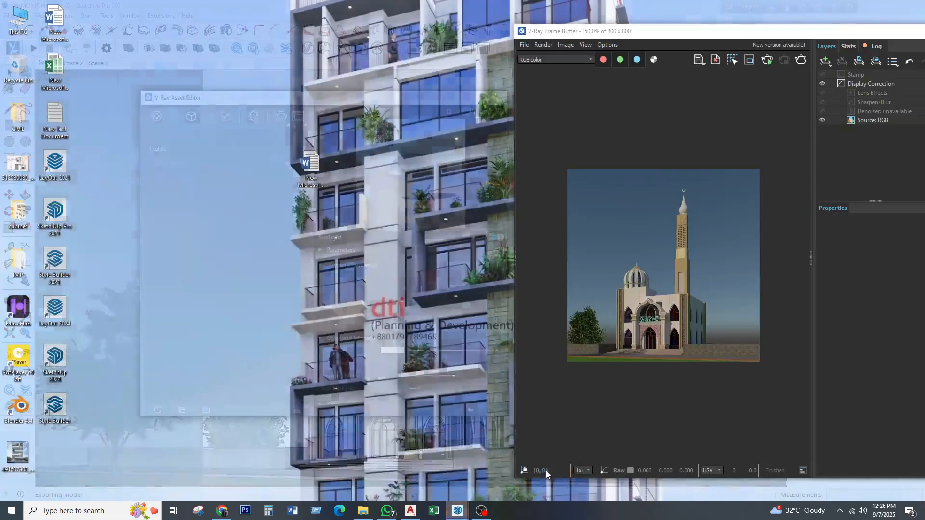
pyautogui.click(545, 470)
pyautogui.moveTo(711, 35); pyautogui.dragTo(663, 24)
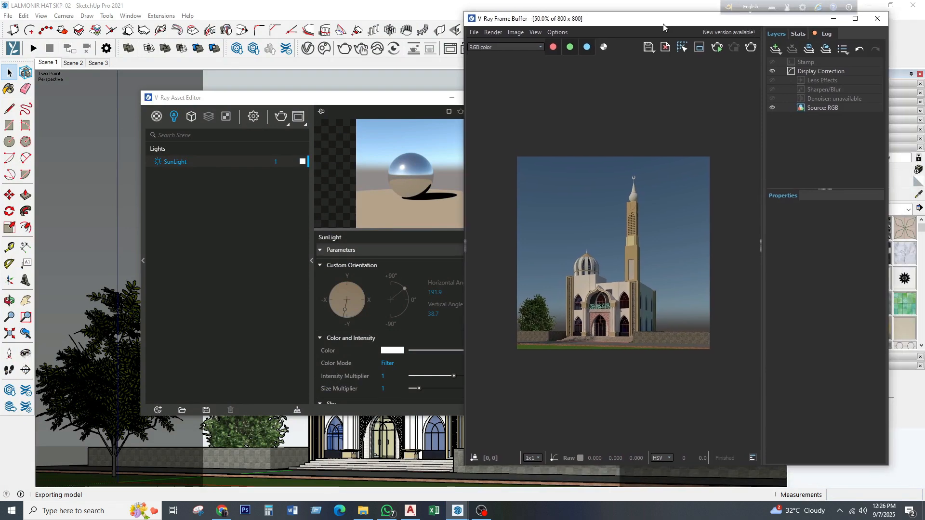
pyautogui.click(717, 48)
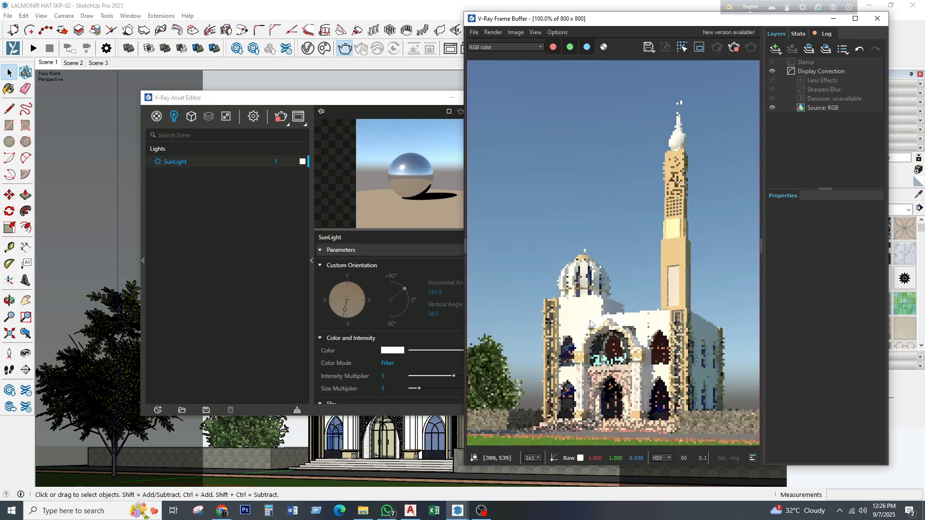
# Step: Examine the dome, entrance arch, facade and steps in the render, checking the sunlight against the trees in the model
pyautogui.scroll(1, 592, 325)
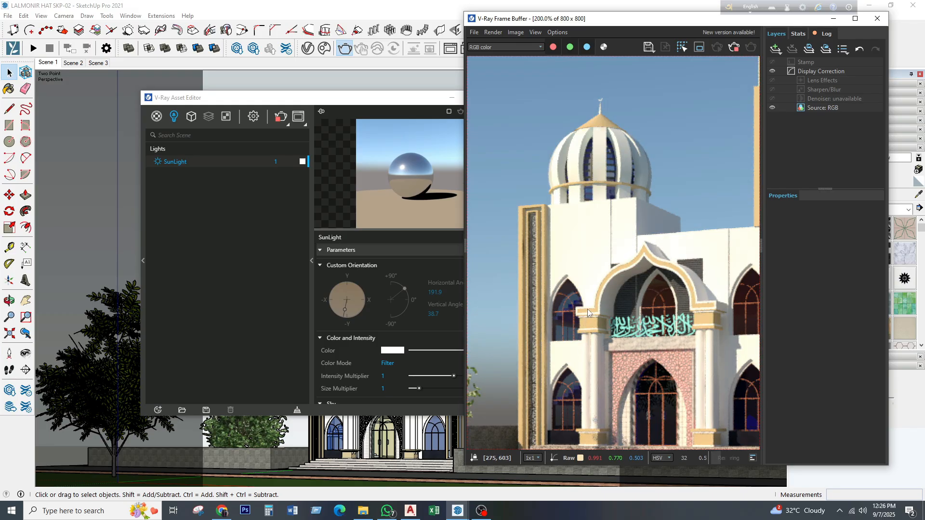
pyautogui.scroll(-1, 588, 309)
pyautogui.scroll(1, 622, 398)
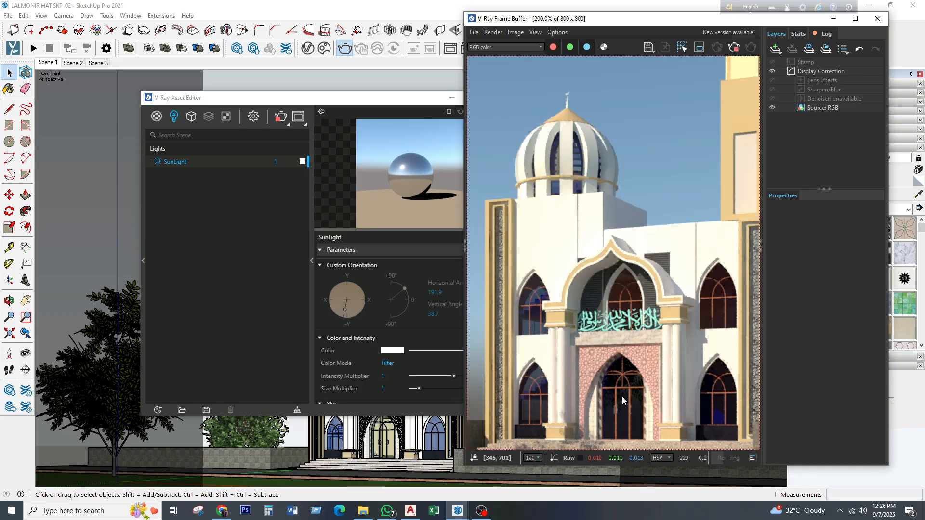
pyautogui.scroll(-1, 626, 389)
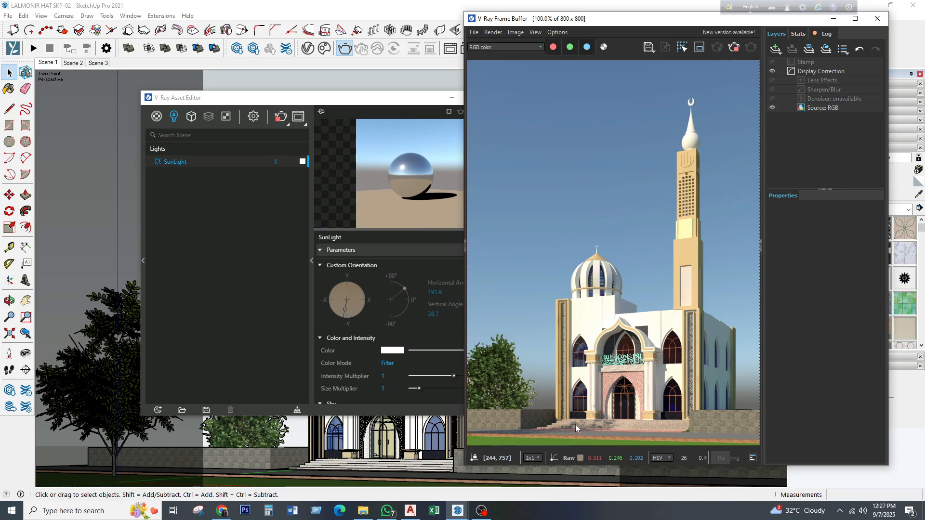
pyautogui.scroll(1, 580, 416)
pyautogui.scroll(-1, 621, 244)
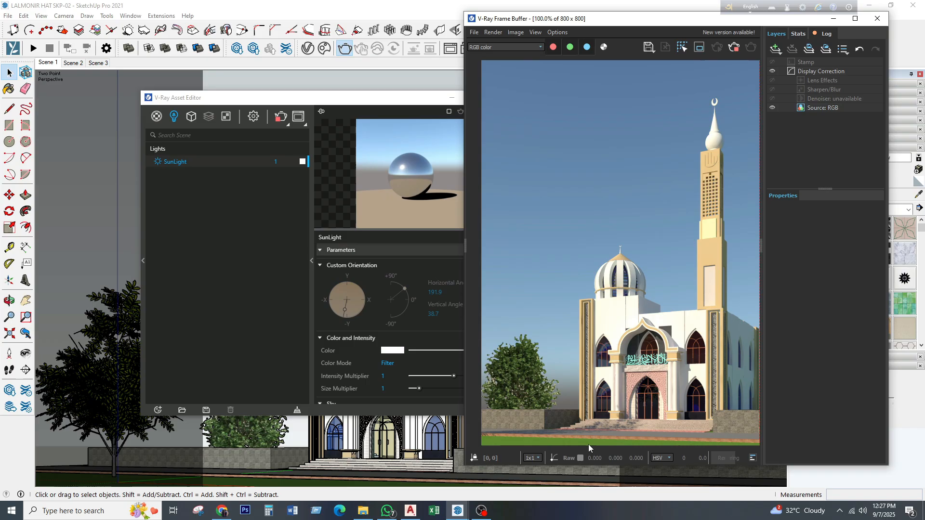
pyautogui.click(110, 433)
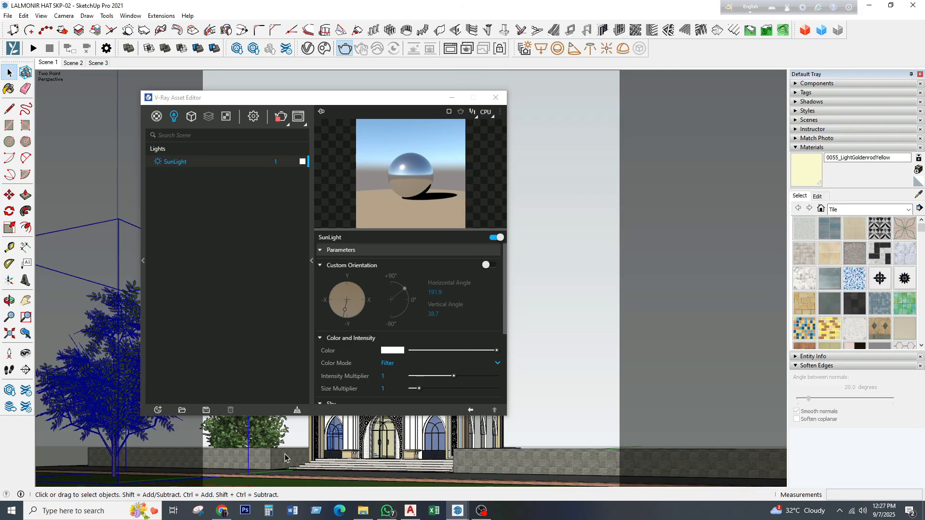
pyautogui.moveTo(463, 511)
pyautogui.click(539, 465)
pyautogui.scroll(-2, 665, 356)
pyautogui.scroll(1, 636, 313)
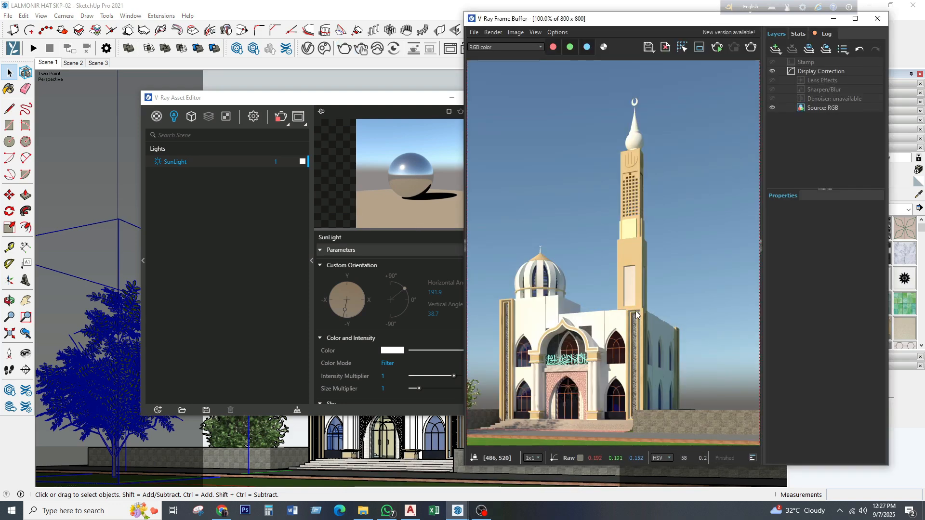
# Step: Place the frame buffer and asset editor side by side and review the light and shadows across the whole mosque render
pyautogui.moveTo(629, 24); pyautogui.dragTo(669, 22)
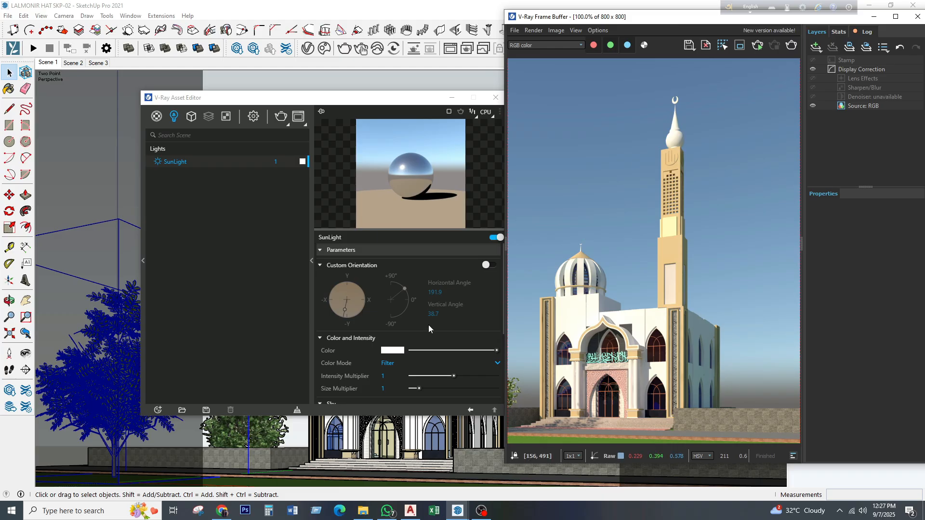
pyautogui.click(361, 101)
pyautogui.moveTo(385, 102); pyautogui.dragTo(335, 101)
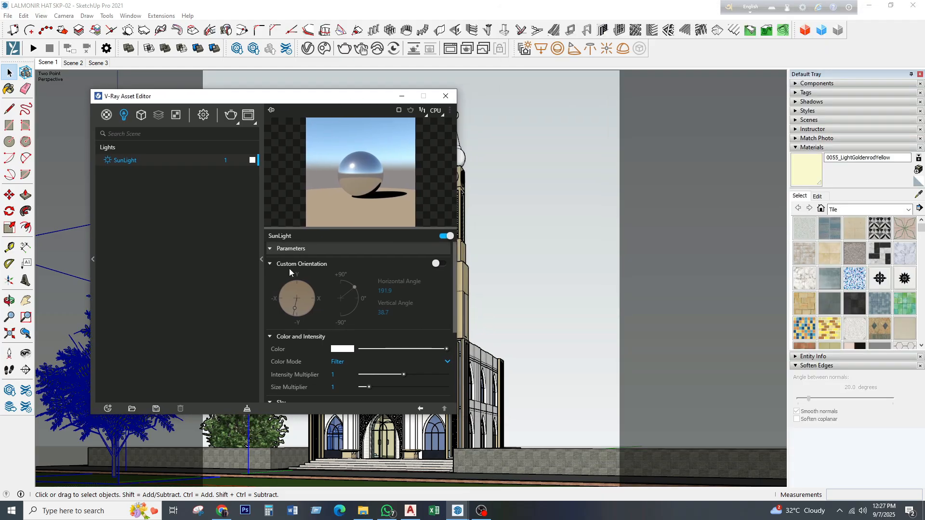
pyautogui.moveTo(458, 510)
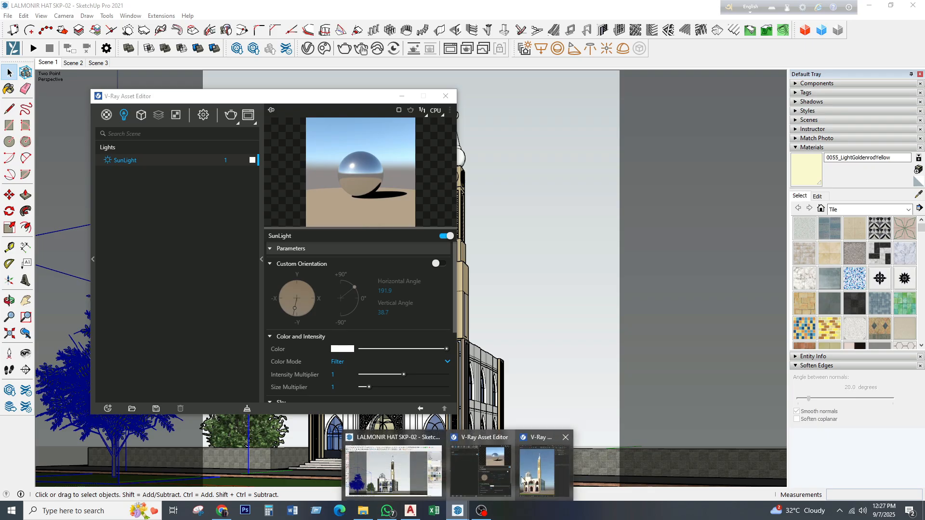
pyautogui.click(527, 477)
pyautogui.scroll(-1, 600, 347)
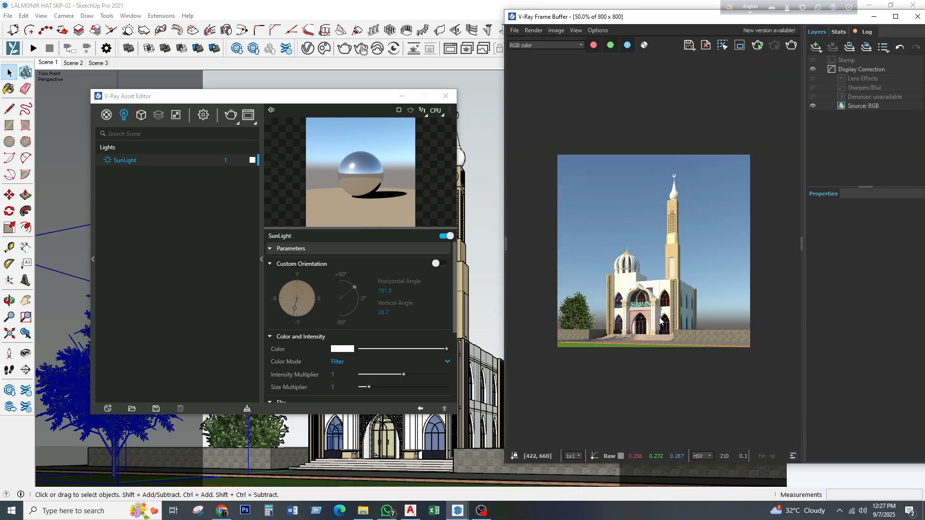
pyautogui.scroll(1, 600, 337)
pyautogui.scroll(-1, 681, 298)
pyautogui.scroll(1, 590, 240)
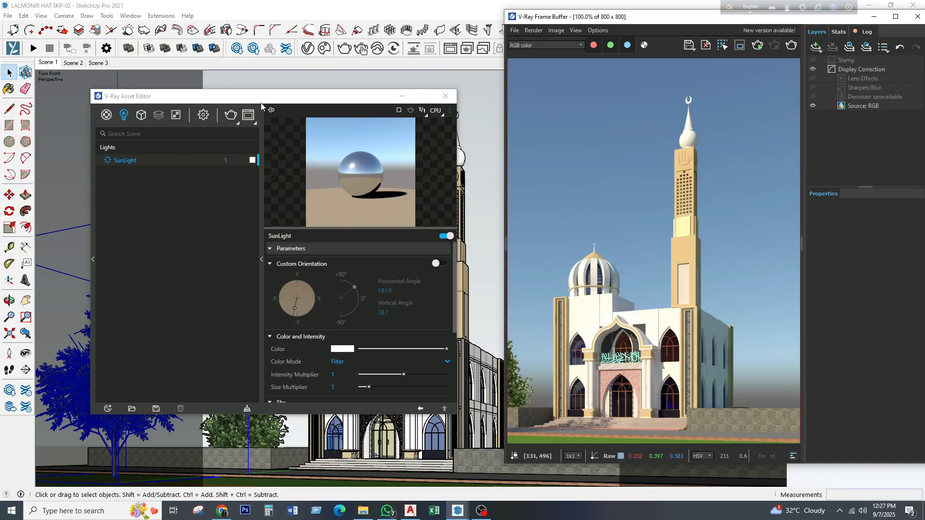
# Step: Enable the SunLight's custom orientation and set its horizontal angle to about 217 and its vertical angle to 34.1
pyautogui.moveTo(268, 103); pyautogui.dragTo(232, 99)
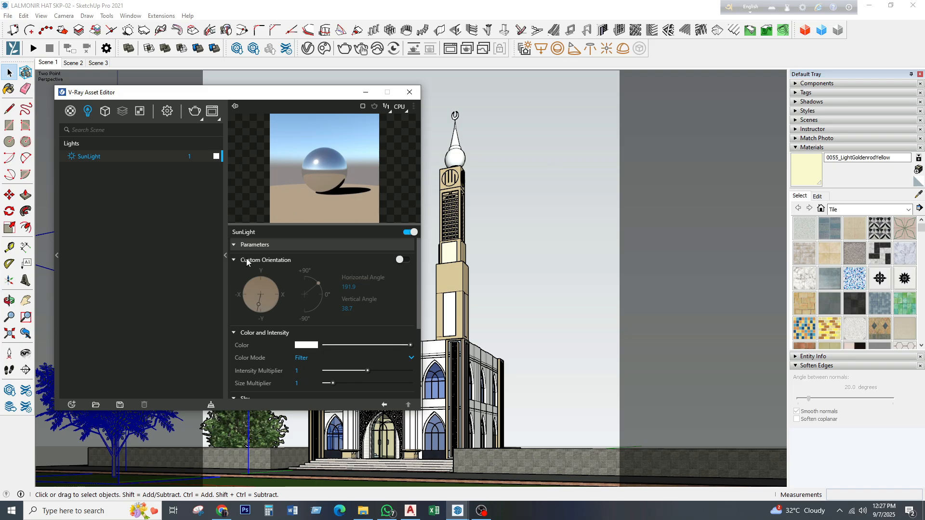
pyautogui.click(400, 260)
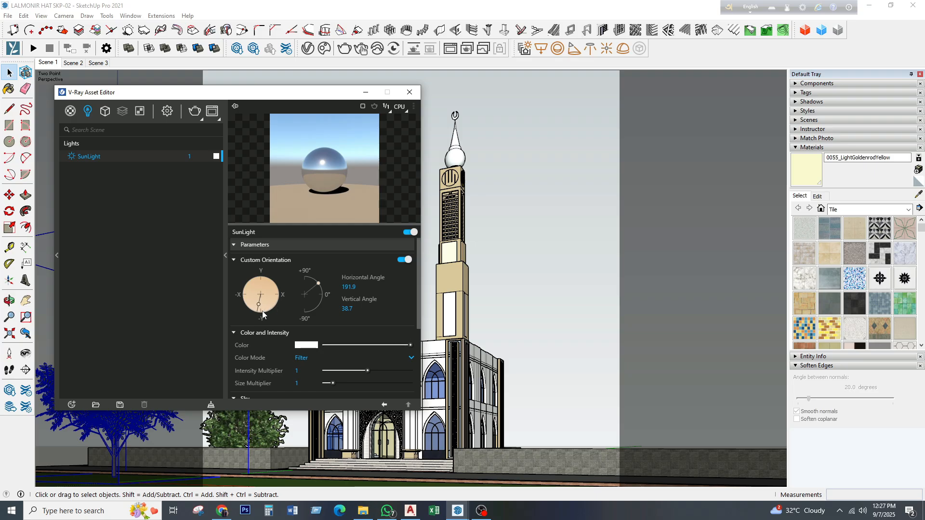
pyautogui.moveTo(259, 308); pyautogui.dragTo(249, 308)
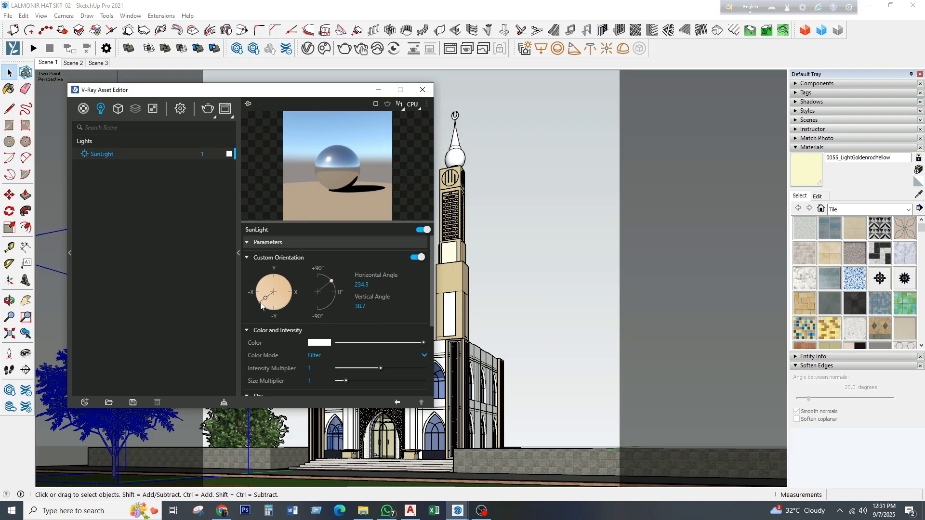
pyautogui.moveTo(259, 305); pyautogui.dragTo(264, 309)
pyautogui.moveTo(330, 281)
pyautogui.mouseDown()
pyautogui.moveTo(325, 271)
pyautogui.moveTo(331, 282)
pyautogui.mouseUp()
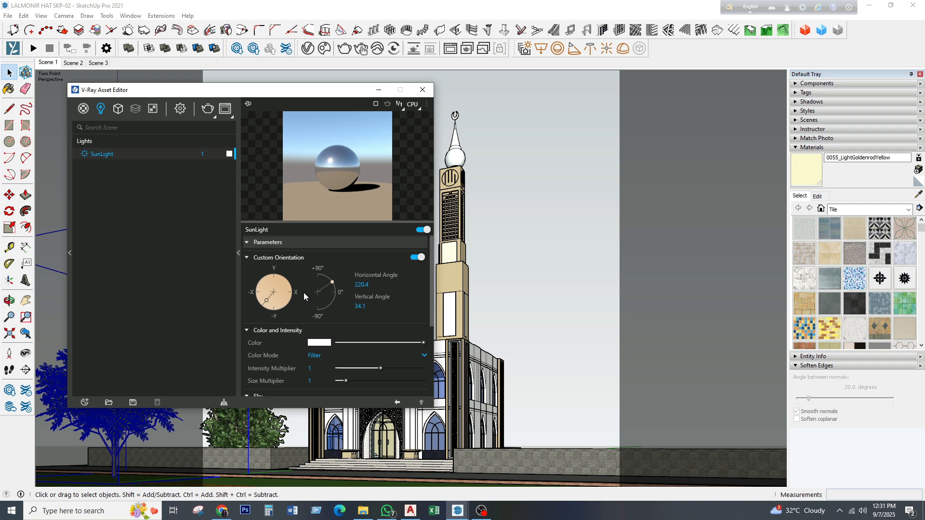
pyautogui.moveTo(267, 301); pyautogui.dragTo(260, 310)
# Step: Set the SunLight's size multiplier to 10 and keep its intensity multiplier at 1
pyautogui.moveTo(310, 91); pyautogui.dragTo(302, 79)
pyautogui.scroll(-1, 314, 265)
pyautogui.scroll(-1, 314, 266)
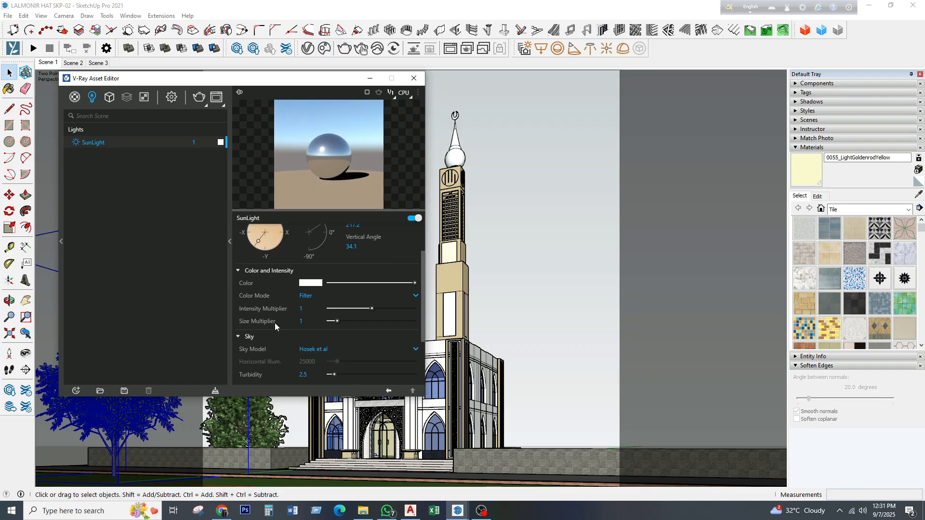
pyautogui.moveTo(337, 322); pyautogui.dragTo(392, 325)
pyautogui.scroll(-1, 311, 347)
pyautogui.scroll(1, 309, 337)
pyautogui.click(302, 309)
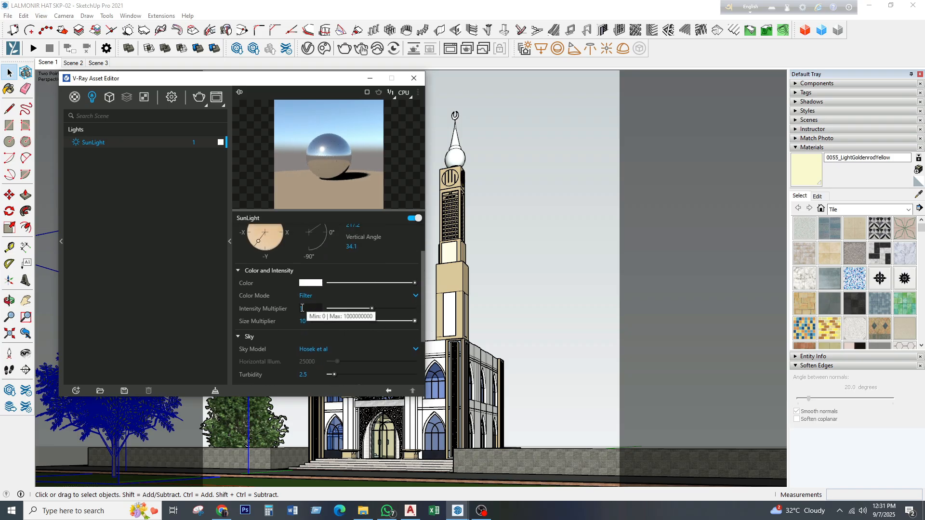
pyautogui.click(260, 310)
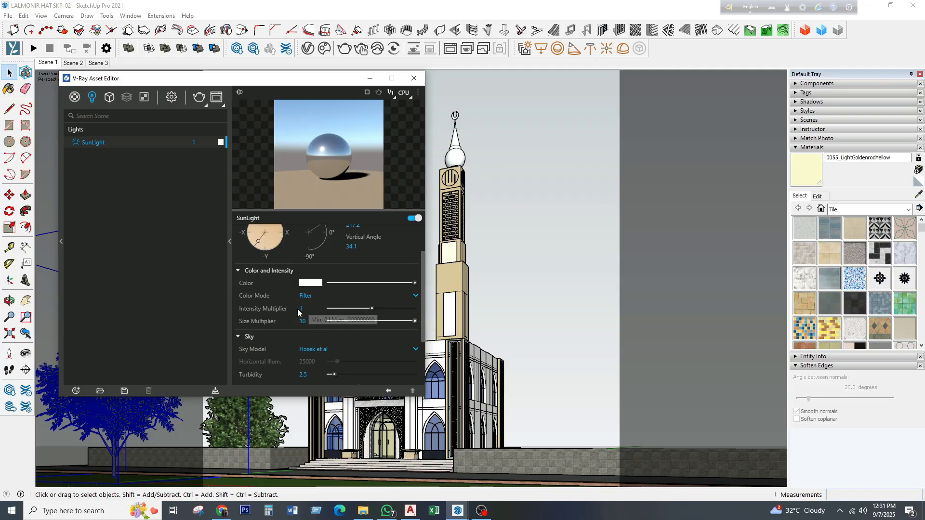
pyautogui.click(193, 143)
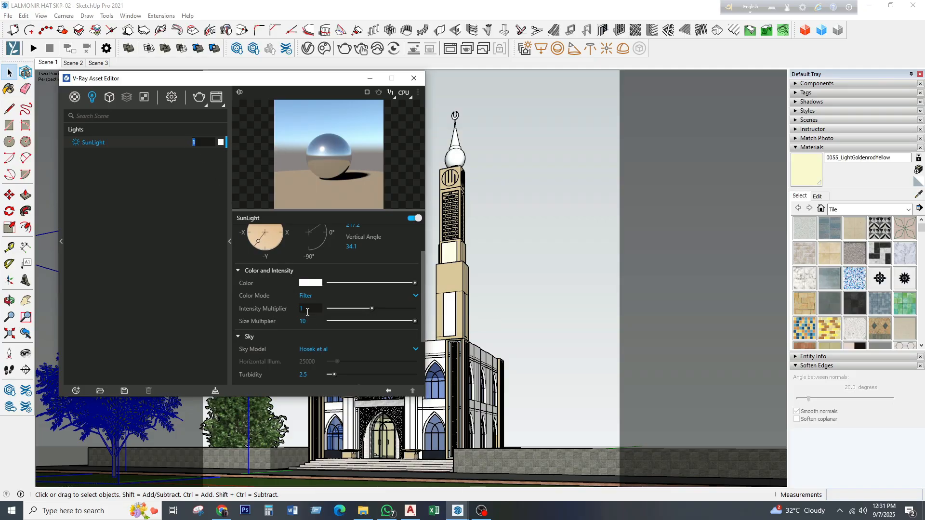
pyautogui.click(200, 280)
# Step: Bring the frame buffer back beside the asset editor and render the mosque with the adjusted sun direction and size
pyautogui.moveTo(455, 512)
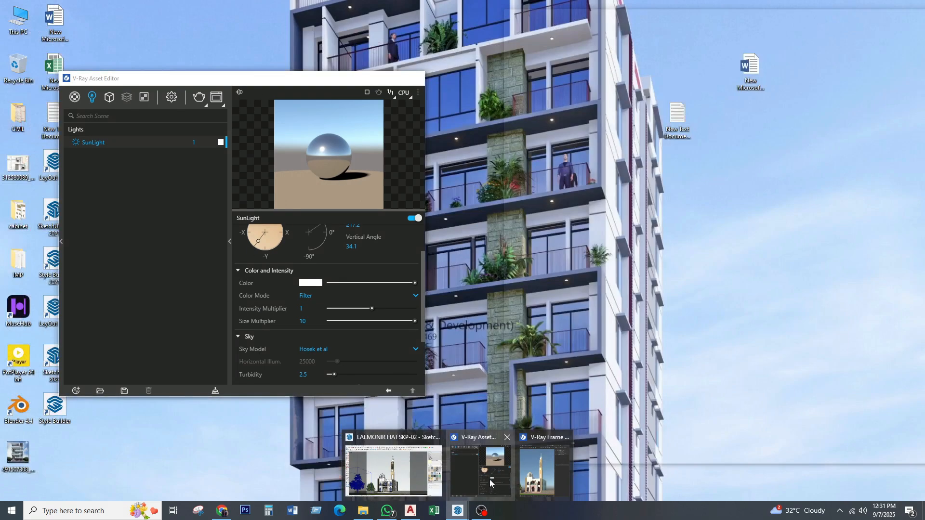
pyautogui.click(526, 470)
pyautogui.moveTo(657, 20); pyautogui.dragTo(624, 20)
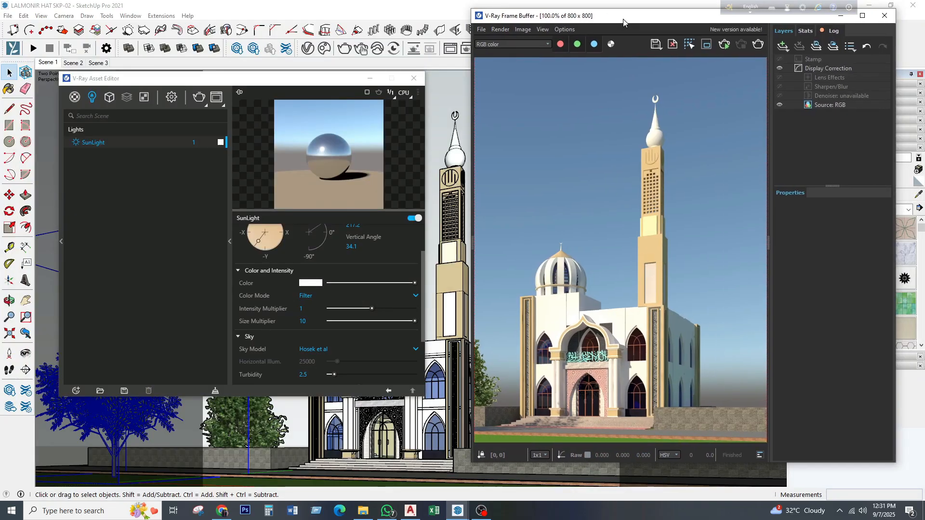
pyautogui.click(758, 45)
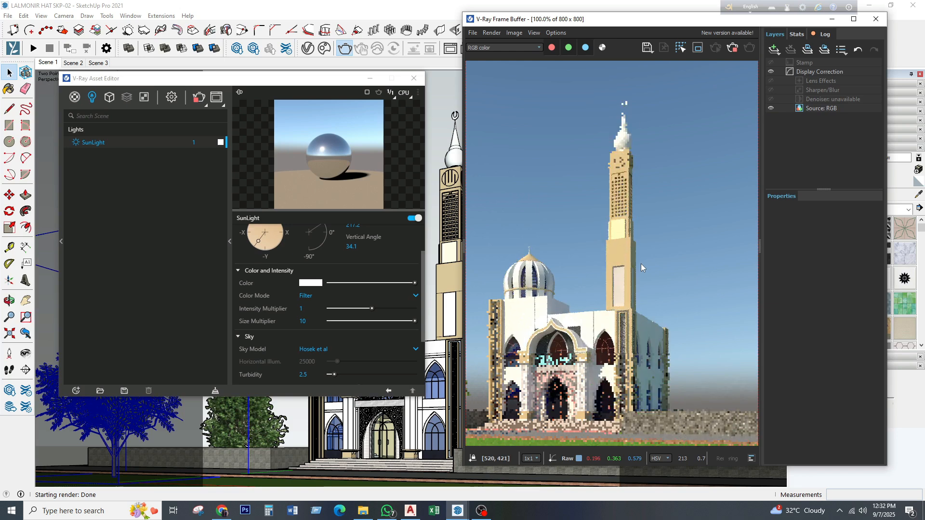
# Step: Examine the shadows on the mosque's dome and entrance facade in the new render as it refines
pyautogui.scroll(-2, 639, 264)
pyautogui.scroll(2, 600, 294)
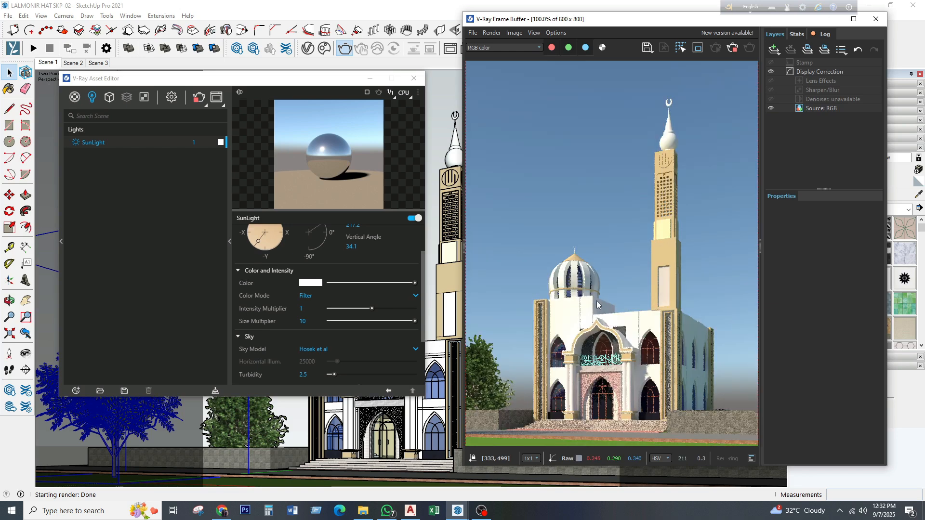
pyautogui.scroll(1, 584, 405)
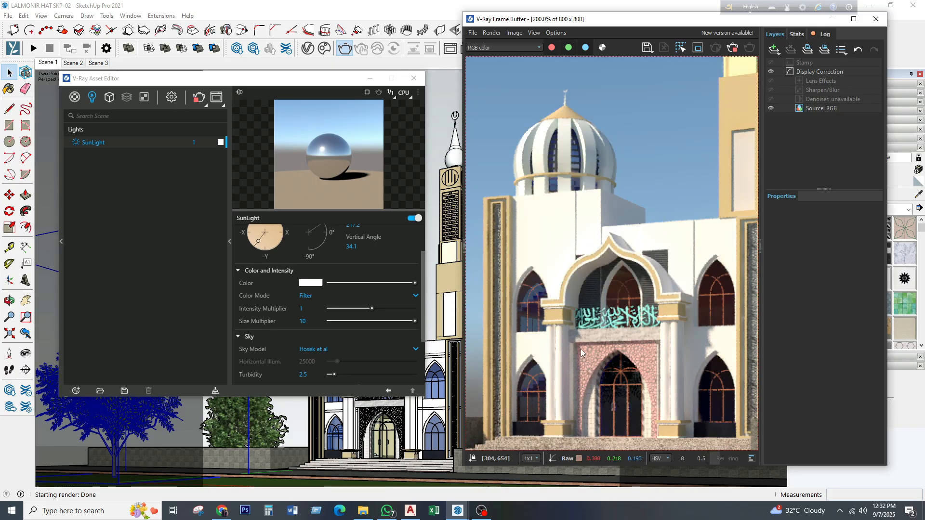
pyautogui.scroll(-1, 580, 349)
pyautogui.scroll(1, 581, 353)
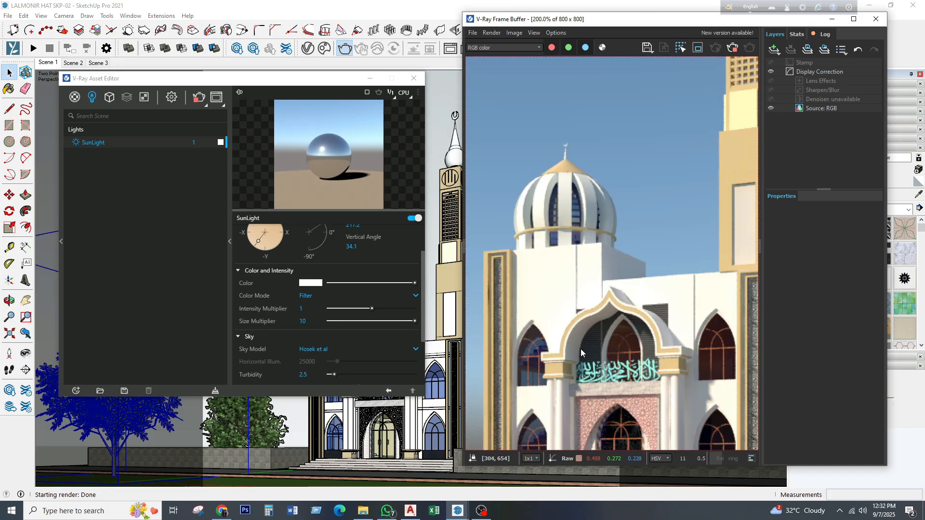
pyautogui.scroll(-1, 581, 352)
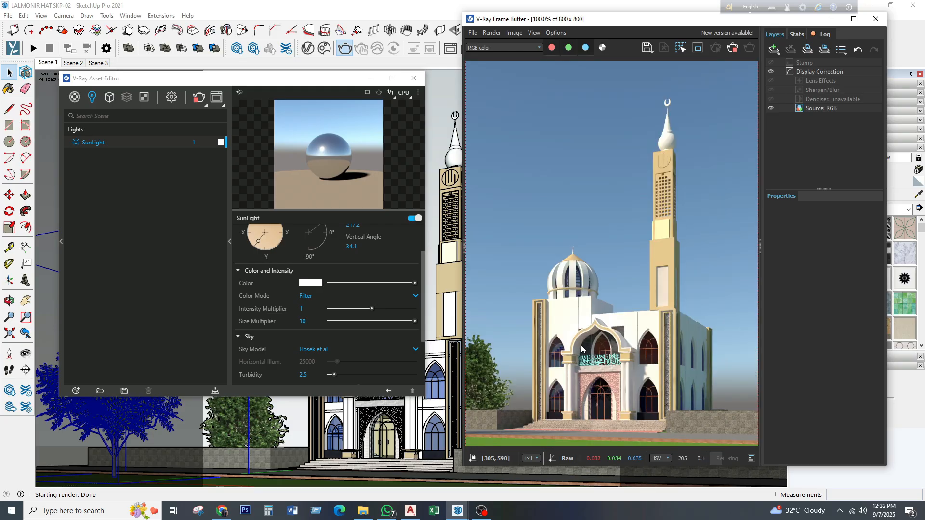
pyautogui.scroll(-1, 581, 350)
pyautogui.scroll(1, 601, 348)
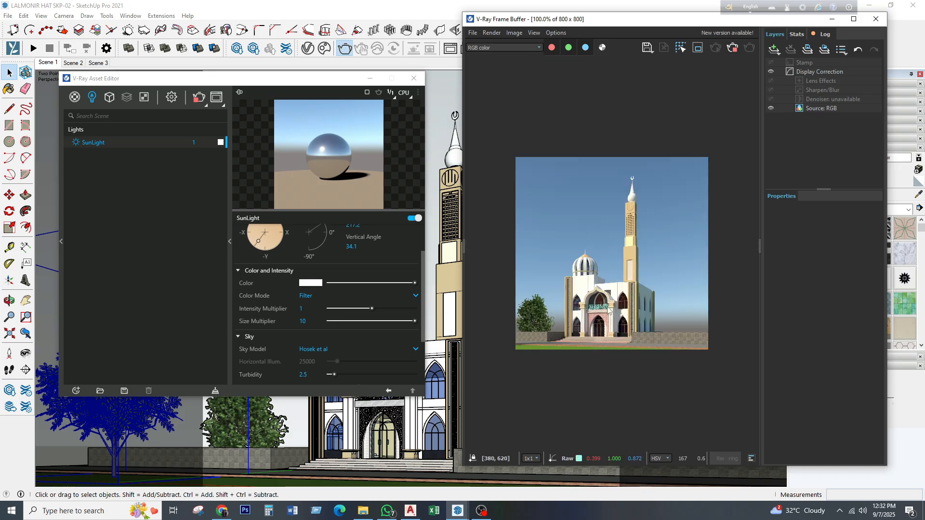
# Step: Maximize the frame buffer and inspect the facade, entrance door and boundary walls at 200% zoom
pyautogui.click(857, 19)
pyautogui.scroll(2, 438, 350)
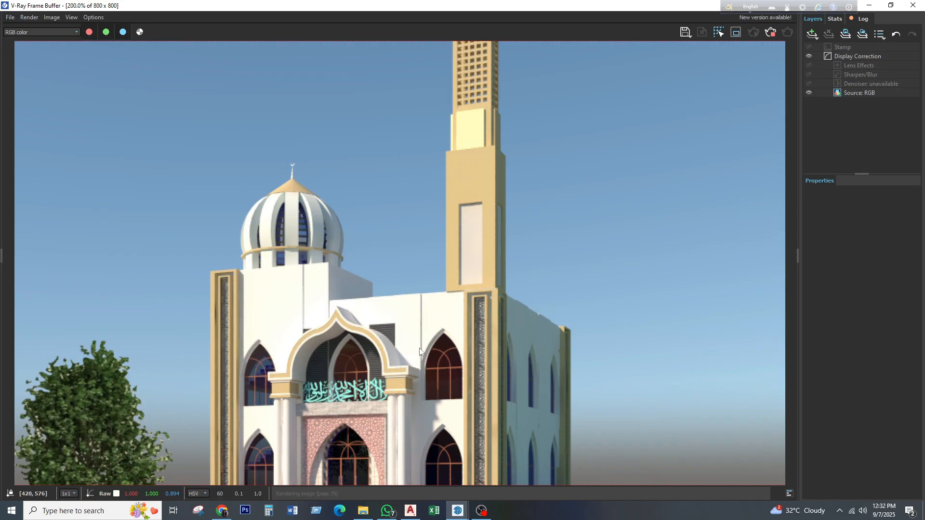
pyautogui.scroll(-2, 423, 350)
pyautogui.scroll(1, 344, 421)
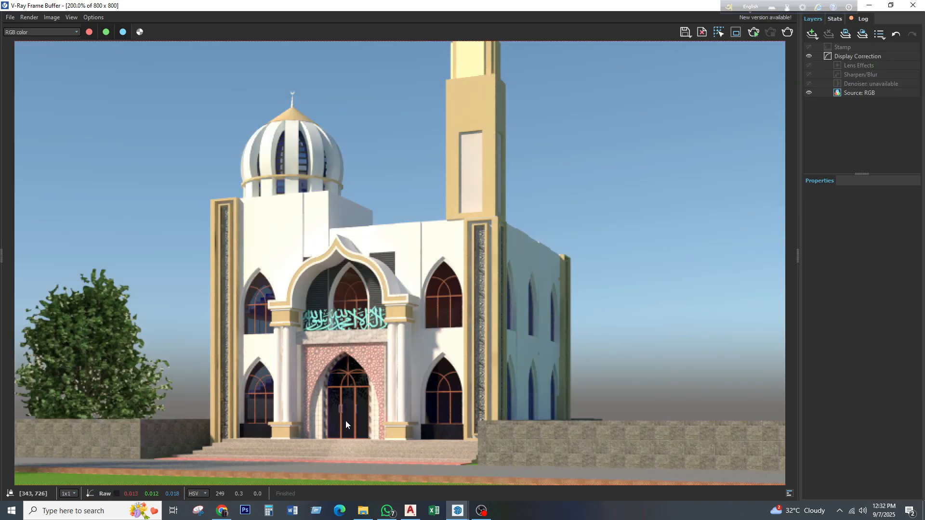